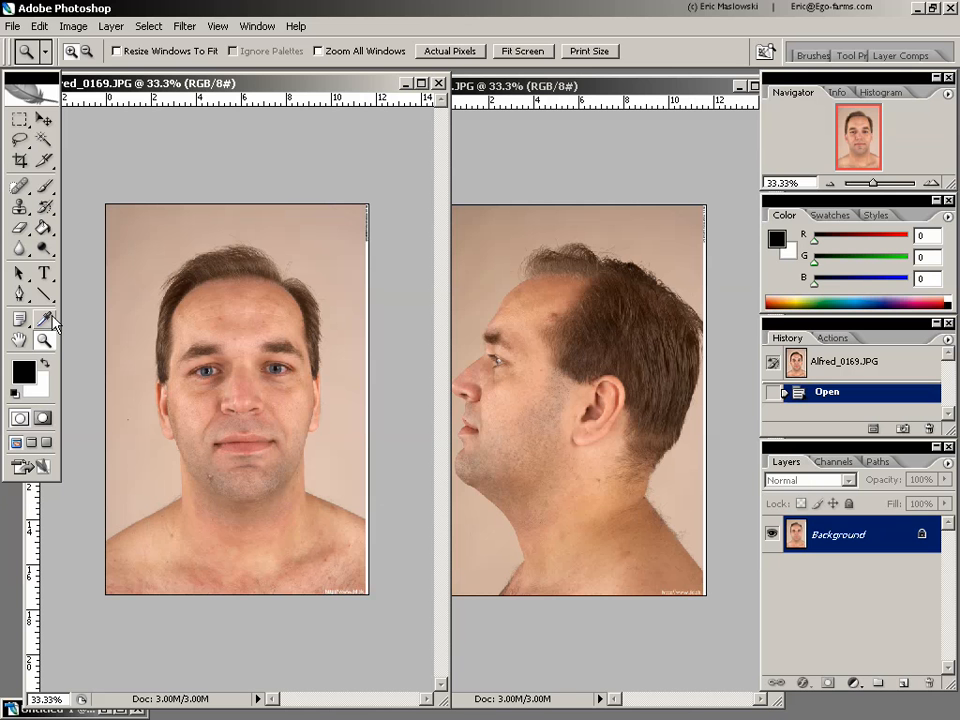
Inspect the face in the front-view portrait at 100% zoom and compare the portrait with the profile photo
{"action": "double_click", "coordinate": [40, 348]}
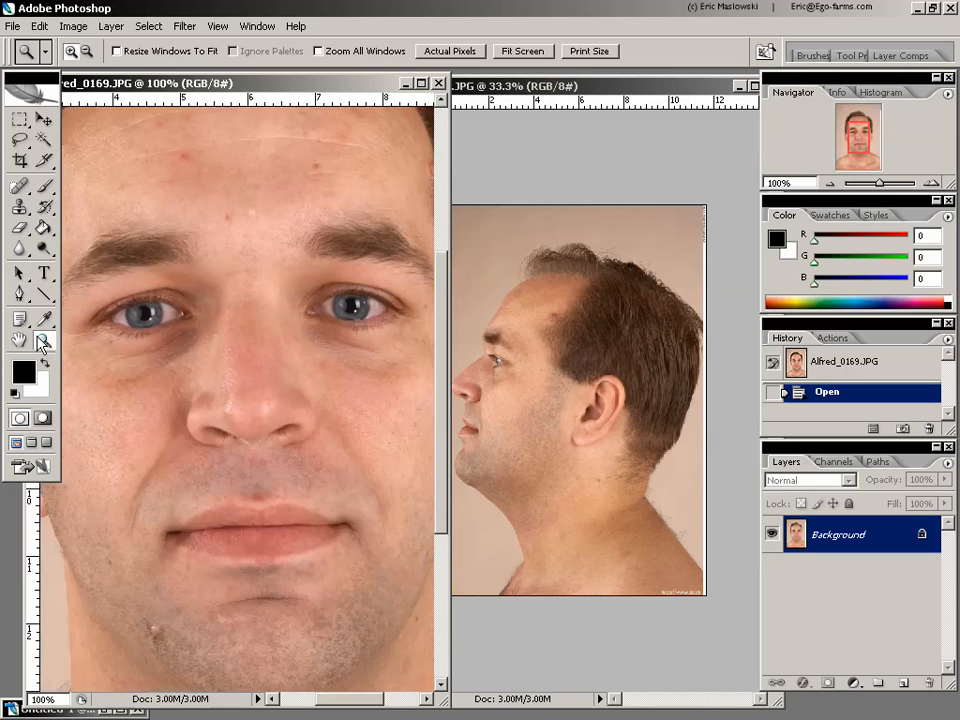
{"action": "mouse_move", "coordinate": [446, 489]}
{"action": "left_mouse_down"}
{"action": "mouse_move", "coordinate": [452, 332]}
{"action": "mouse_move", "coordinate": [449, 610]}
{"action": "mouse_move", "coordinate": [447, 405]}
{"action": "mouse_move", "coordinate": [447, 508]}
{"action": "mouse_move", "coordinate": [448, 492]}
{"action": "left_mouse_up"}
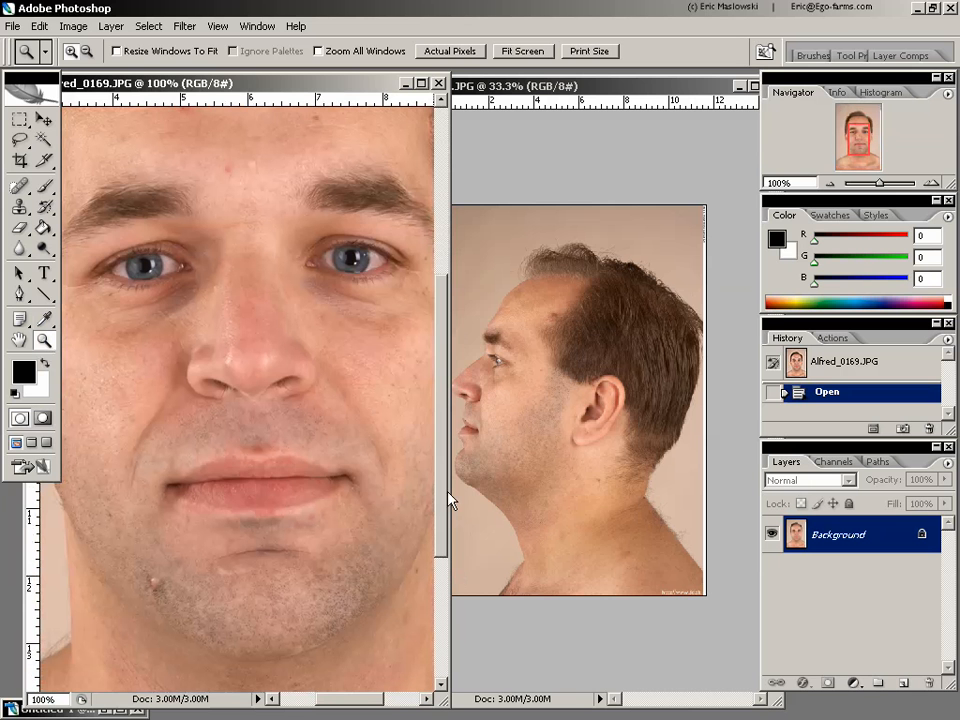
{"action": "left_click", "coordinate": [346, 480], "text": "alt"}
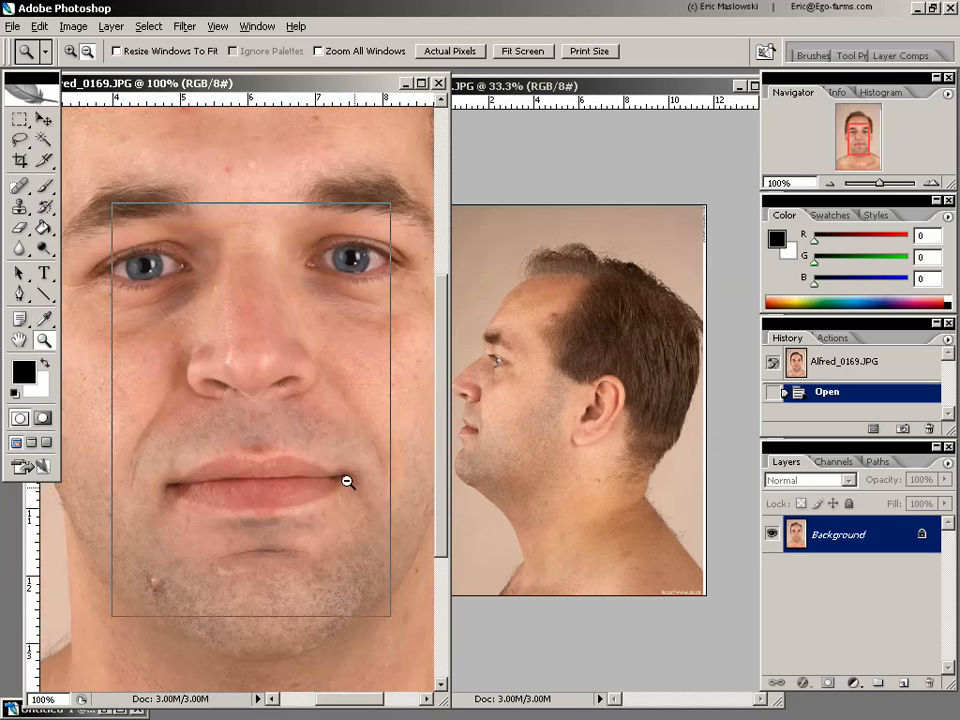
{"action": "left_click", "coordinate": [341, 478], "text": "alt"}
{"action": "left_click", "coordinate": [359, 480], "text": "alt"}
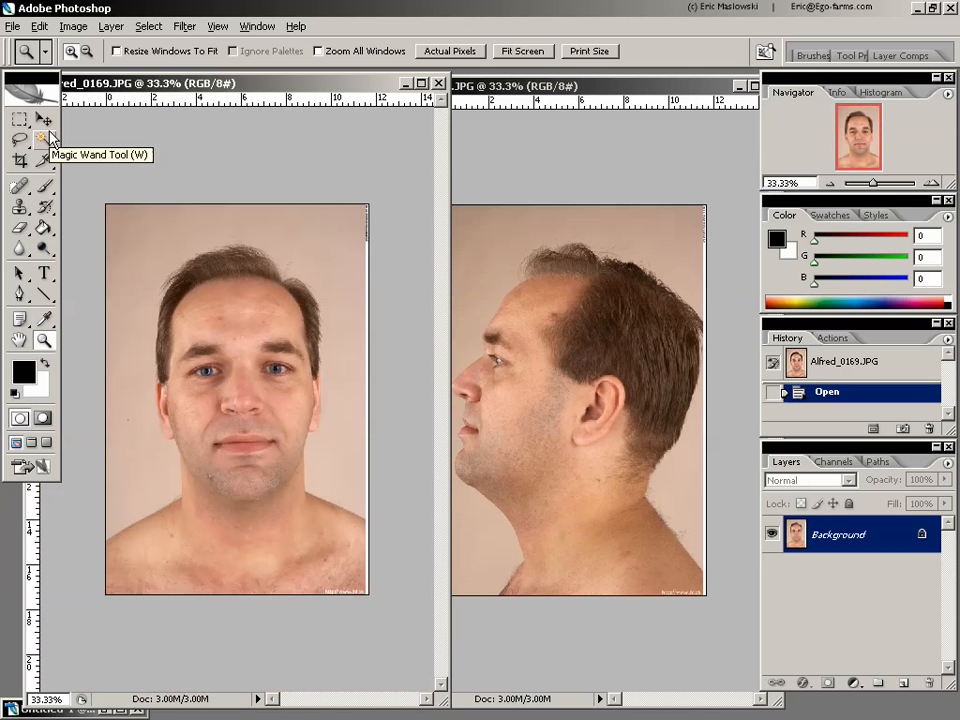
{"action": "left_click_drag", "start_coordinate": [357, 87], "coordinate": [375, 92]}
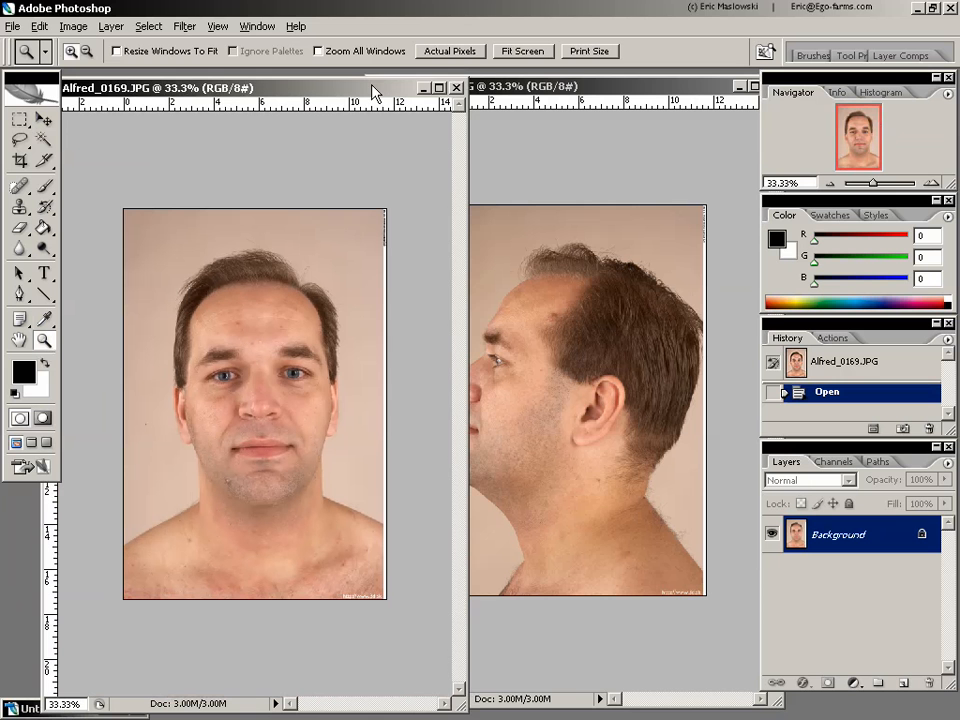
{"action": "left_click", "coordinate": [641, 86]}
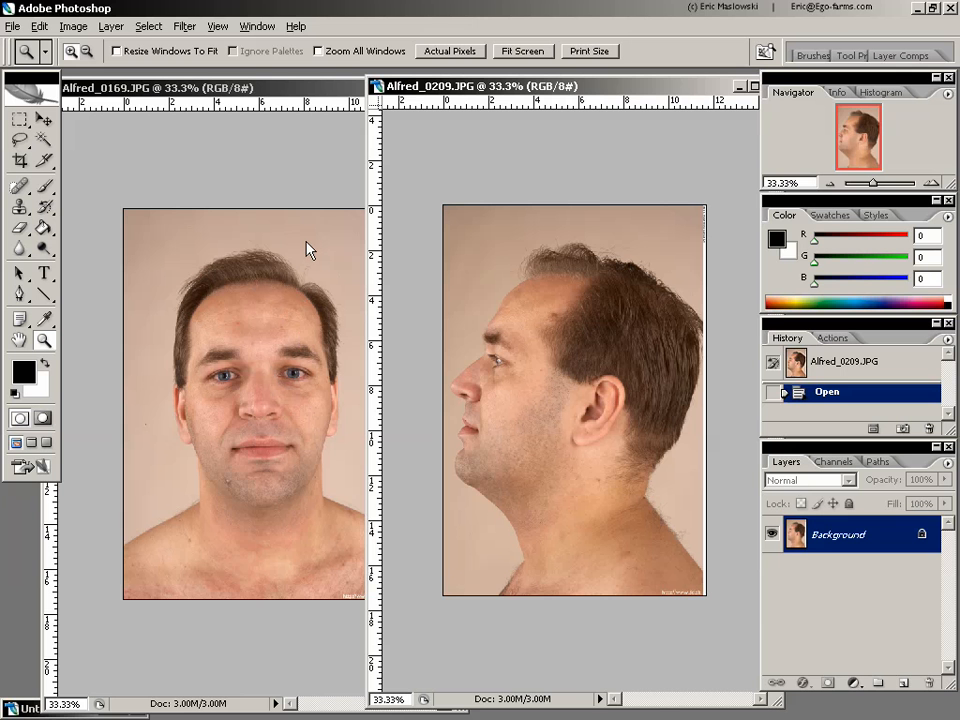
Start Lens Correction on the Untitled-1 grid image with the overlay grid hidden and try Remove Distortion at +32
{"action": "left_click", "coordinate": [30, 709]}
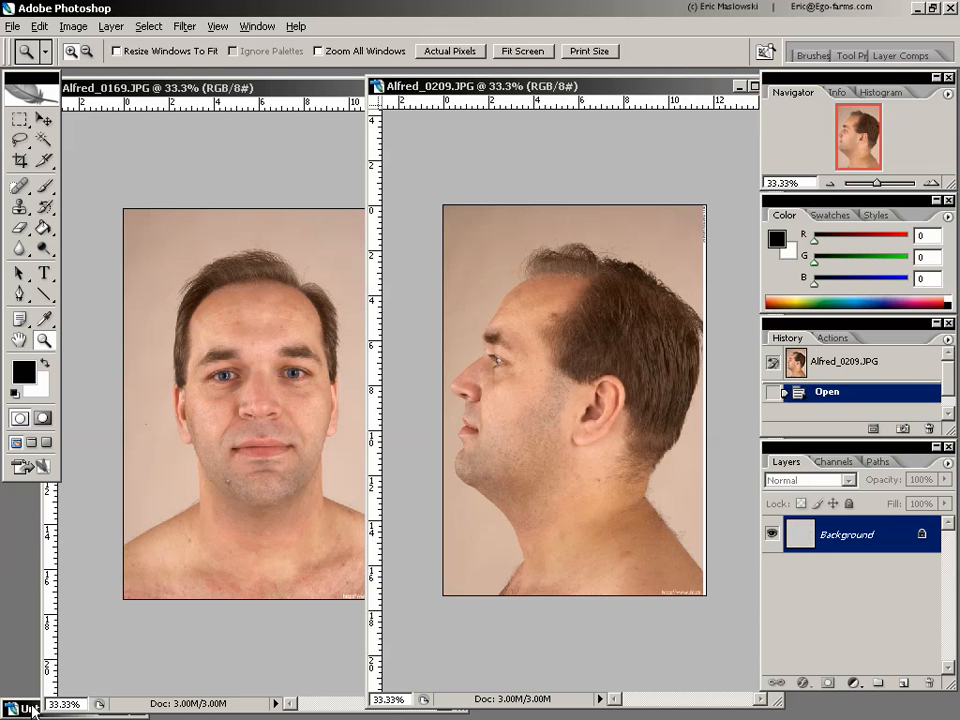
{"action": "left_click", "coordinate": [30, 709]}
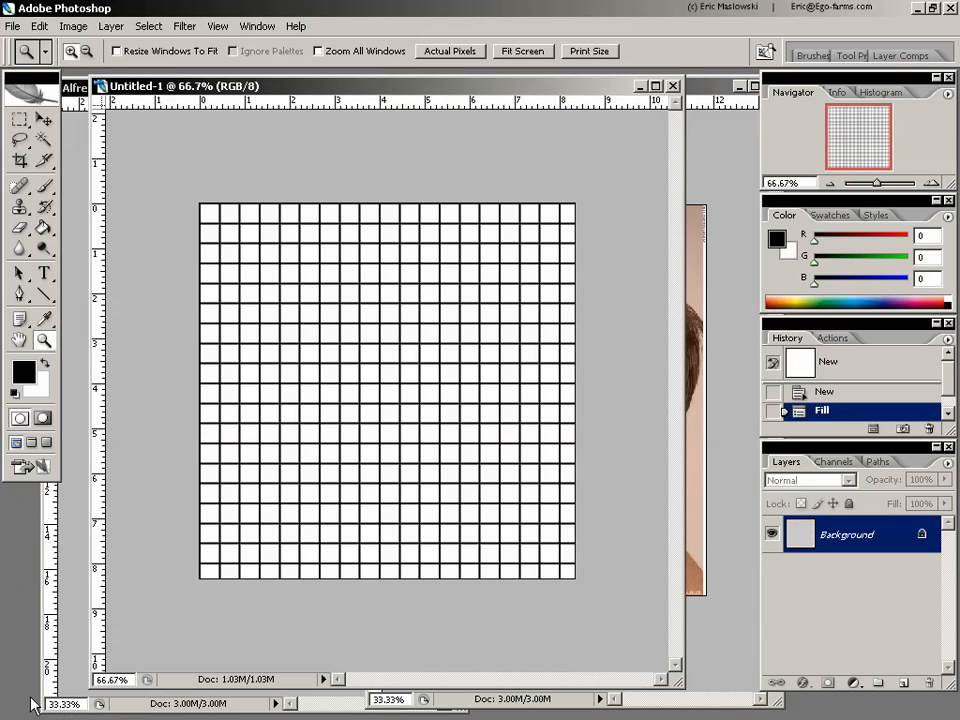
{"action": "left_click", "coordinate": [189, 26]}
{"action": "mouse_move", "coordinate": [220, 206]}
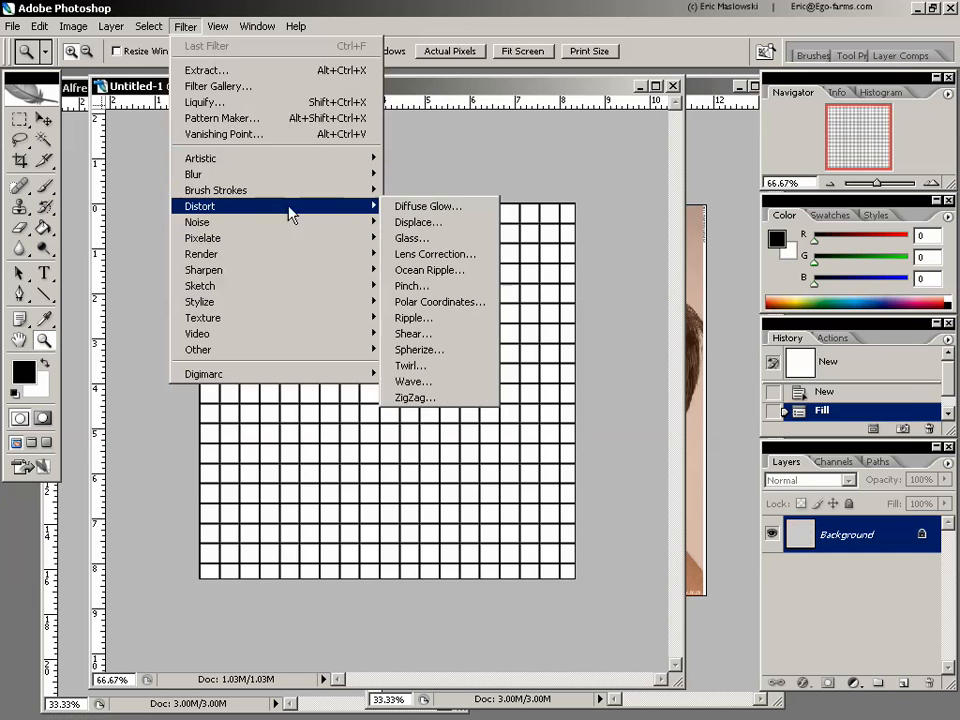
{"action": "left_click", "coordinate": [452, 253]}
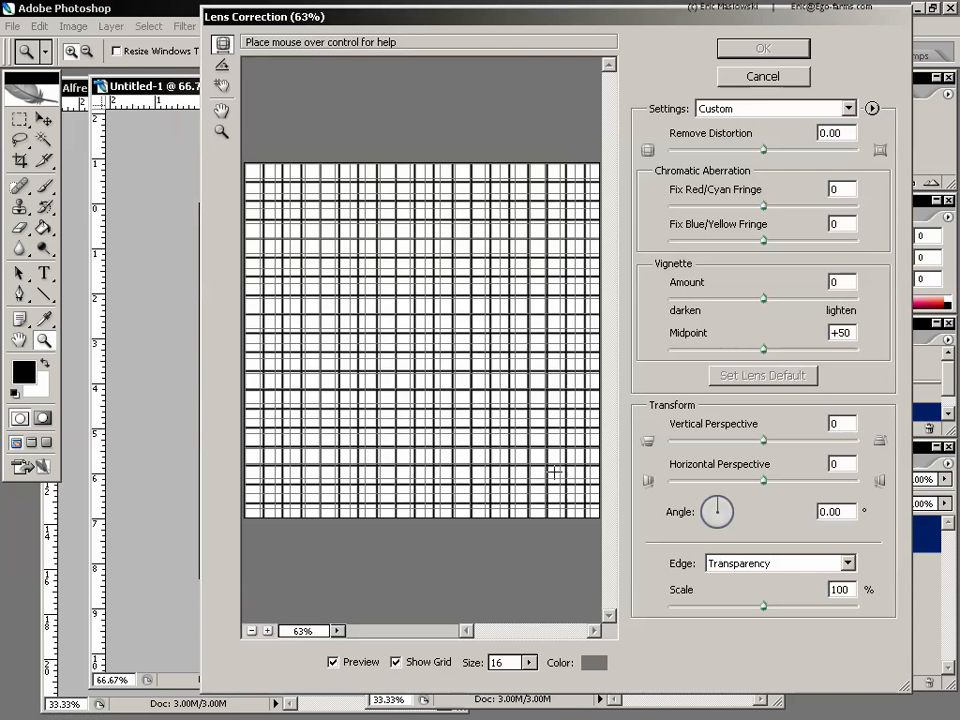
{"action": "left_click", "coordinate": [397, 662]}
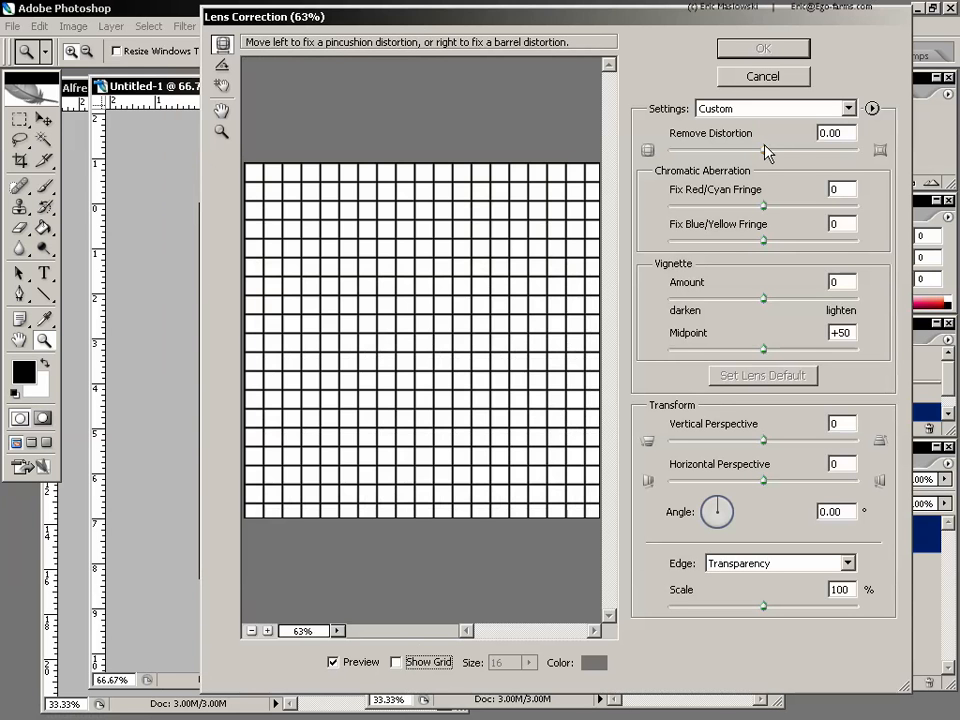
{"action": "left_click_drag", "start_coordinate": [764, 150], "coordinate": [793, 150]}
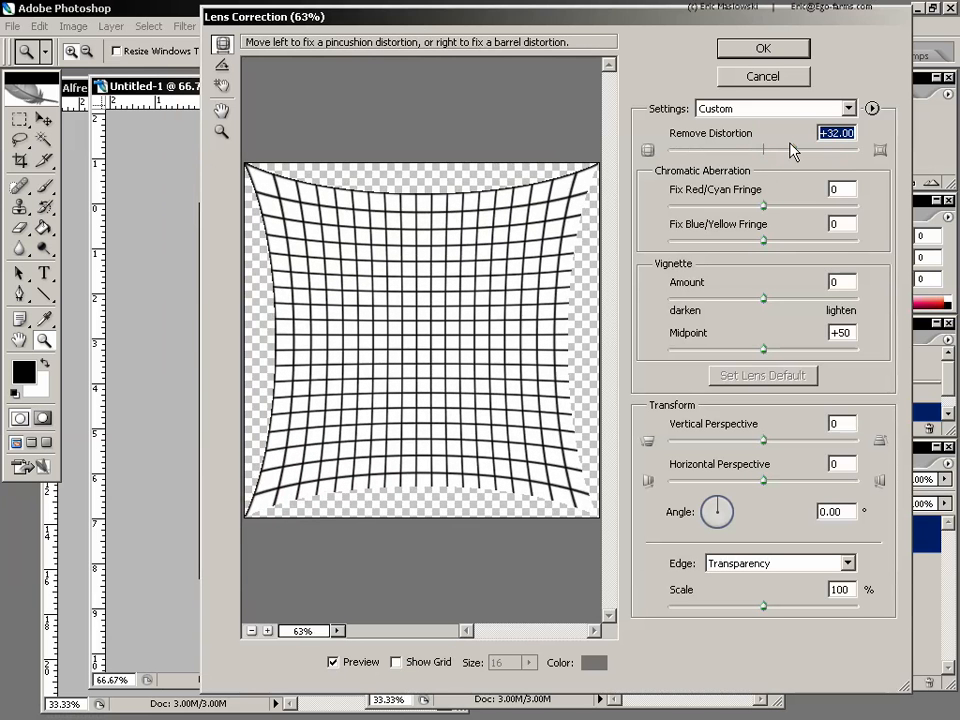
Try a Horizontal Perspective of +27, an angle of 16.34° and a scale of 97% on the grid image
{"action": "left_click", "coordinate": [762, 440]}
{"action": "left_click_drag", "start_coordinate": [762, 441], "coordinate": [789, 482]}
{"action": "left_click", "coordinate": [760, 481]}
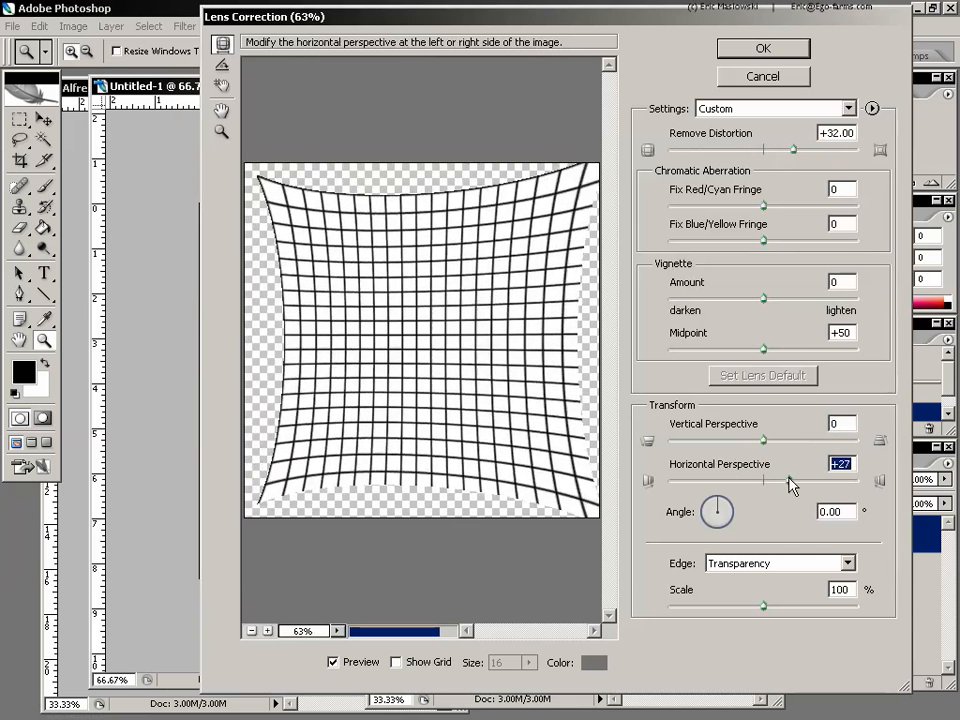
{"action": "left_click_drag", "start_coordinate": [741, 510], "coordinate": [719, 503]}
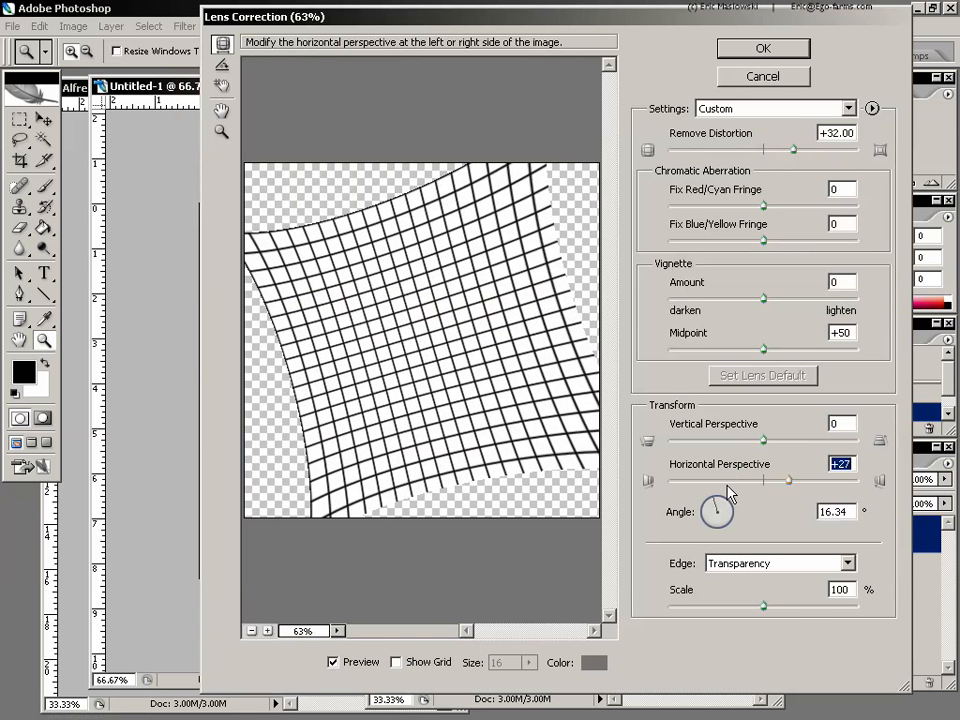
{"action": "mouse_move", "coordinate": [764, 606]}
{"action": "left_mouse_down"}
{"action": "mouse_move", "coordinate": [807, 604]}
{"action": "mouse_move", "coordinate": [758, 606]}
{"action": "left_mouse_up"}
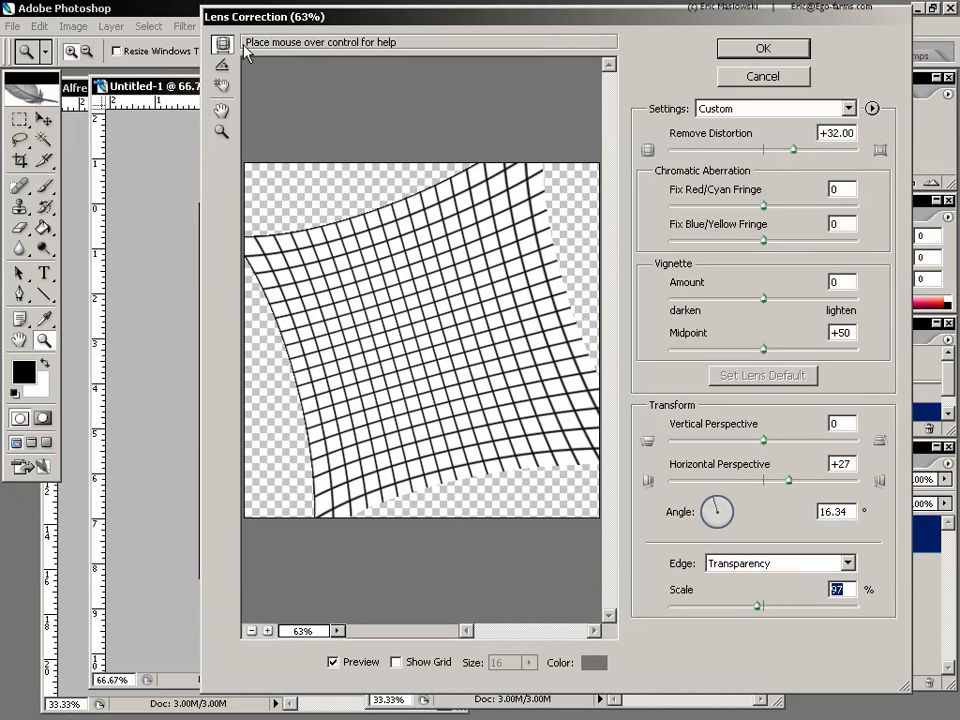
Try levelling the rotated grid with the Straighten tool along one of its lines, and discard the lens correction
{"action": "left_click", "coordinate": [223, 67]}
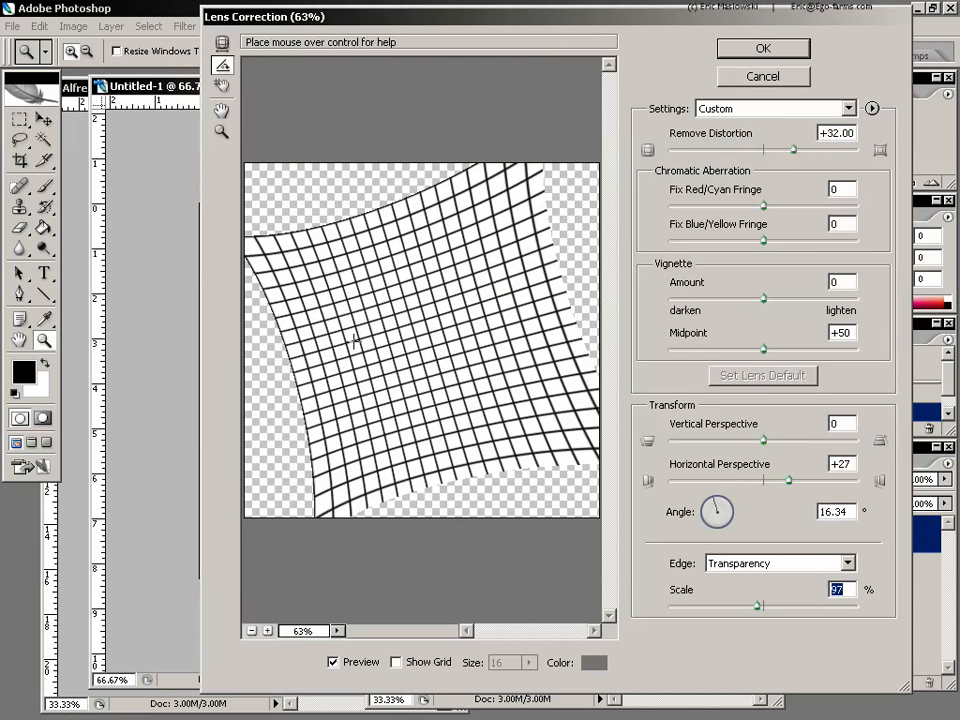
{"action": "left_click_drag", "start_coordinate": [350, 349], "coordinate": [428, 334]}
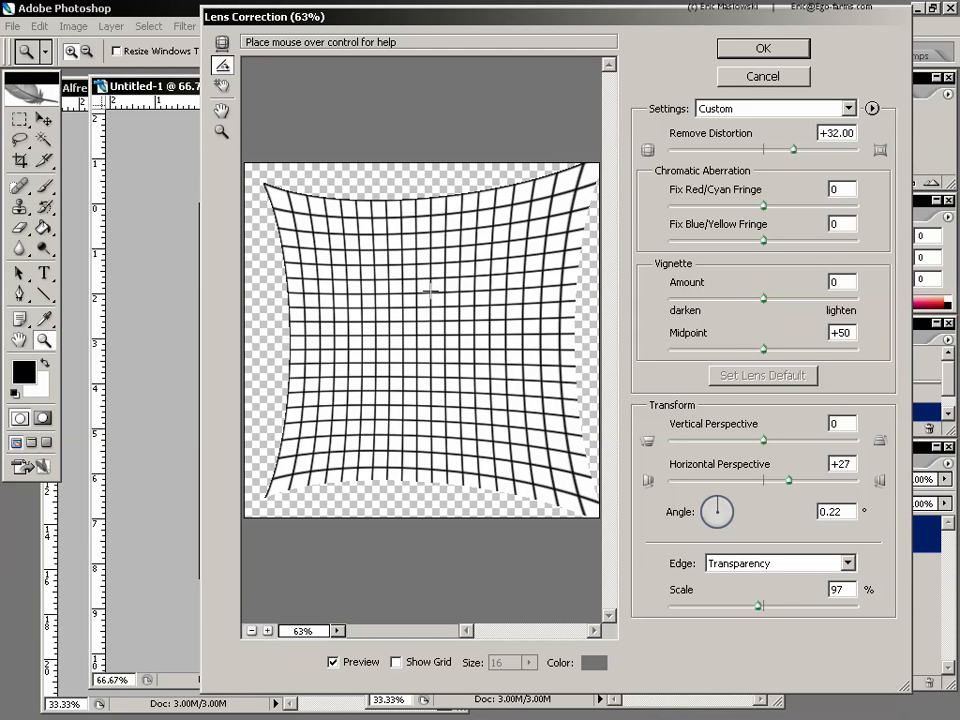
{"action": "left_click", "coordinate": [775, 77]}
Start Lens Correction on the front-view portrait and straighten it along a line through both pupils so the eyes are level
{"action": "left_click", "coordinate": [640, 86]}
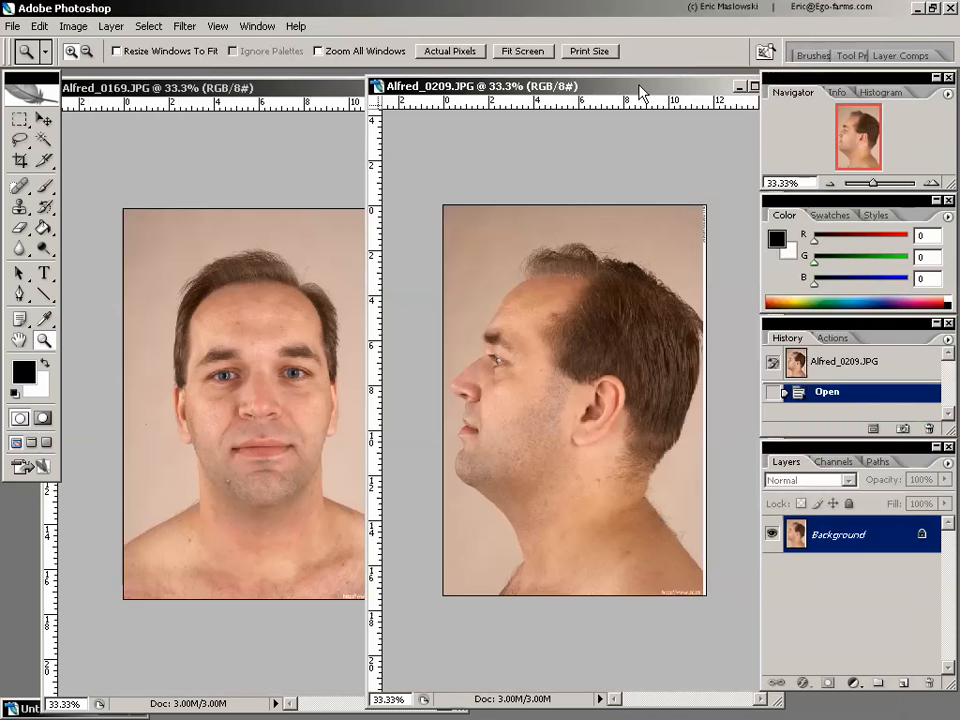
{"action": "left_click_drag", "start_coordinate": [274, 91], "coordinate": [317, 91]}
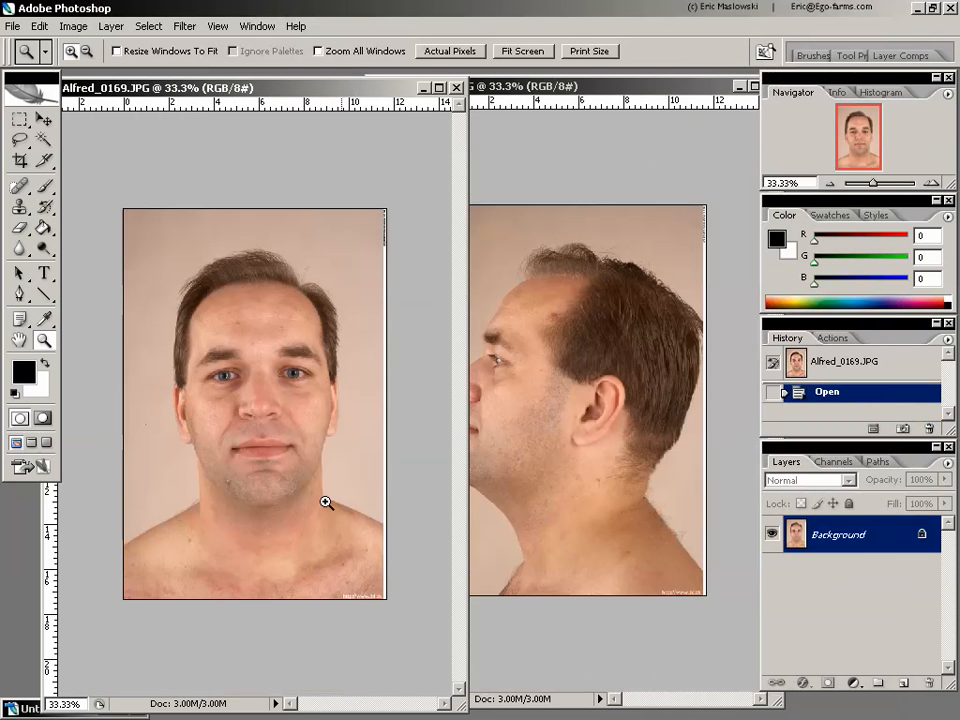
{"action": "left_click", "coordinate": [185, 27]}
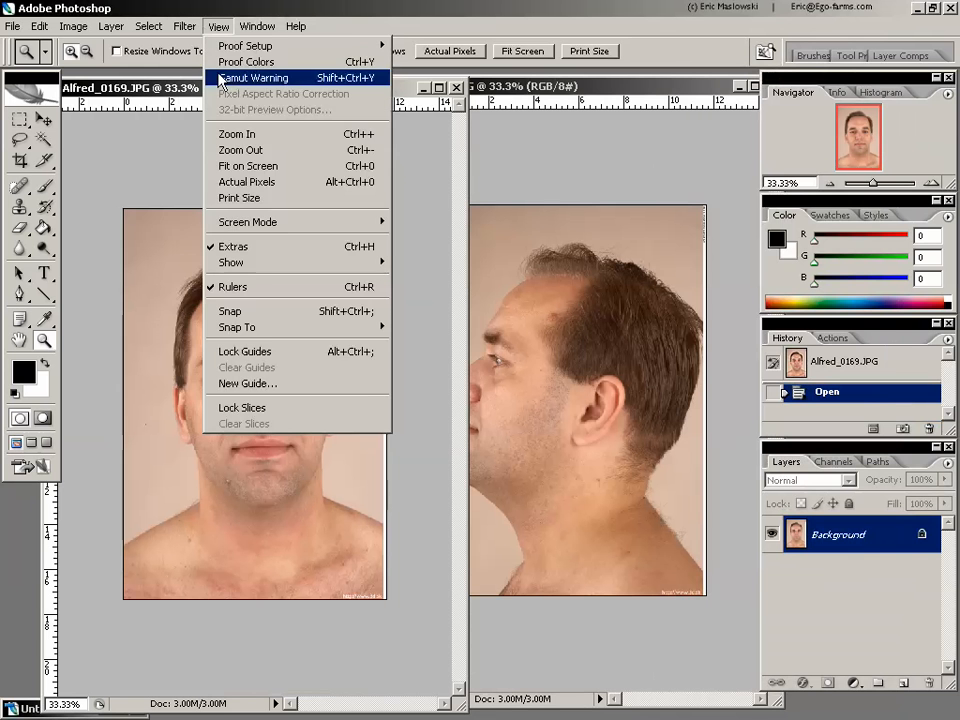
{"action": "mouse_move", "coordinate": [257, 210]}
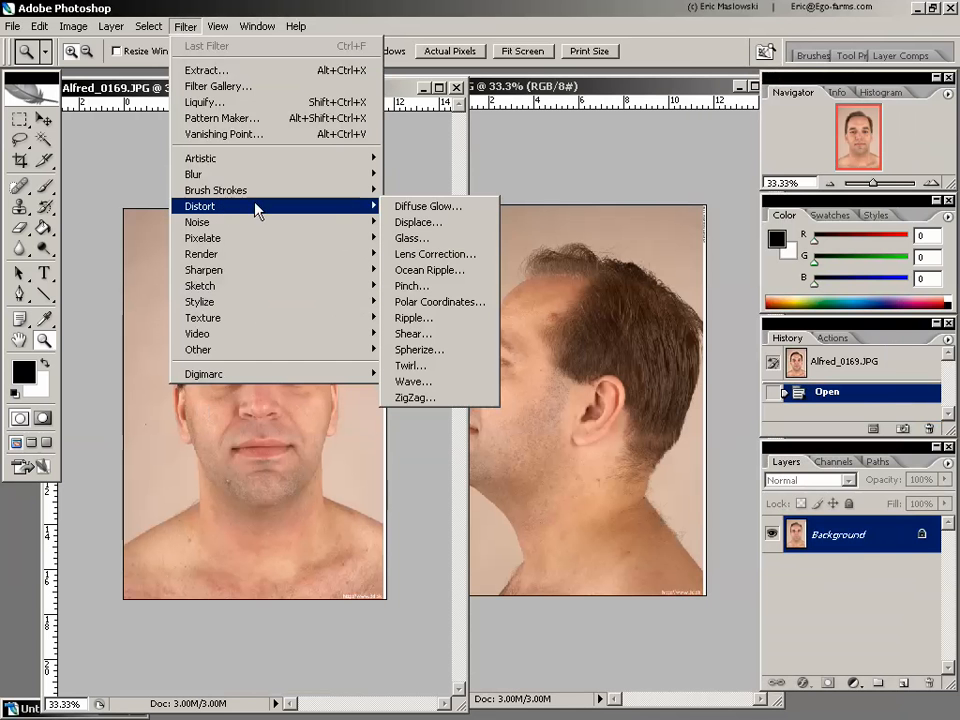
{"action": "left_click", "coordinate": [449, 253]}
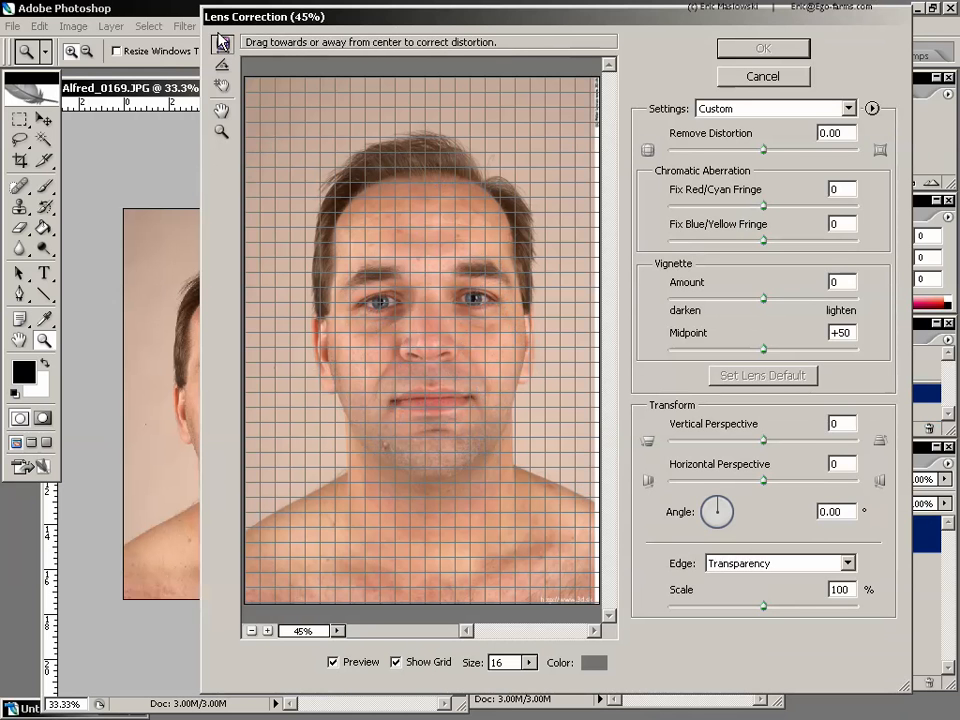
{"action": "left_click", "coordinate": [223, 64]}
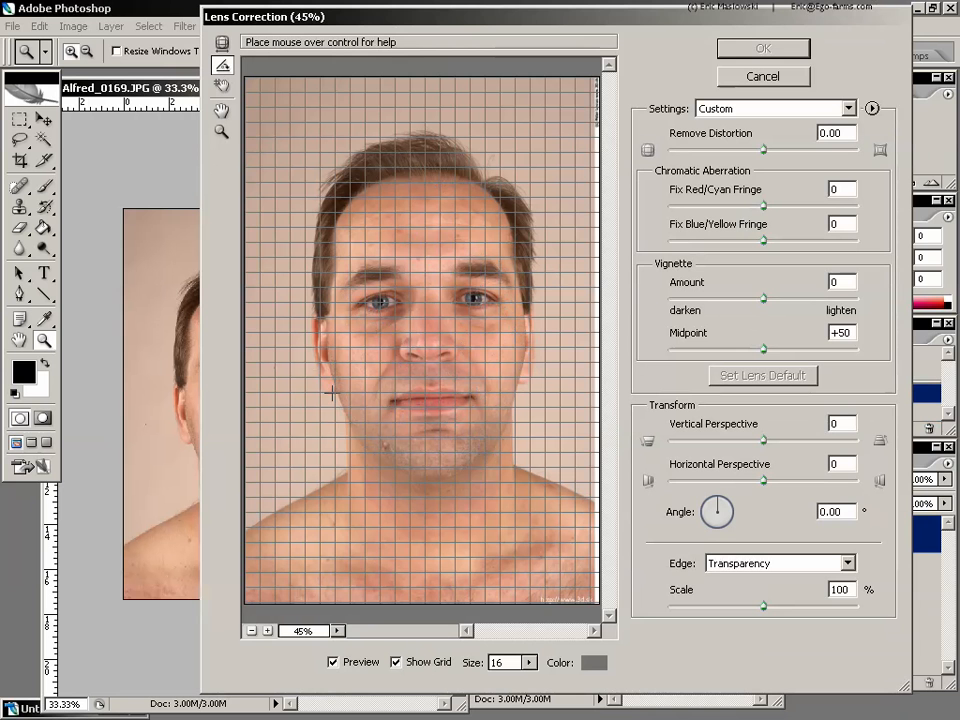
{"action": "left_click_drag", "start_coordinate": [331, 394], "coordinate": [535, 372]}
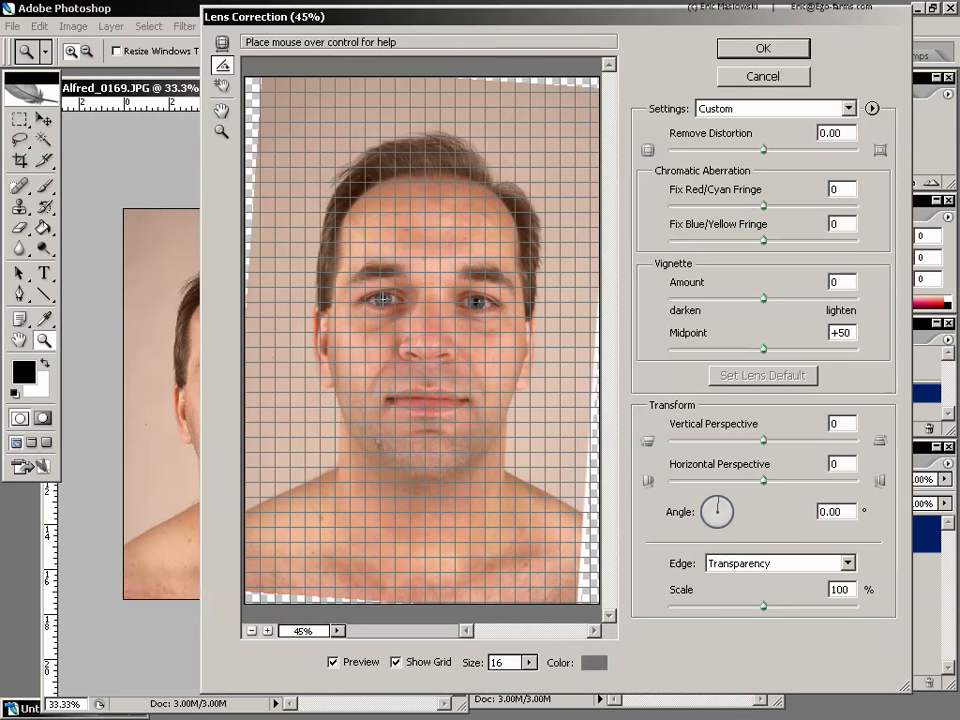
{"action": "left_click_drag", "start_coordinate": [383, 299], "coordinate": [480, 301]}
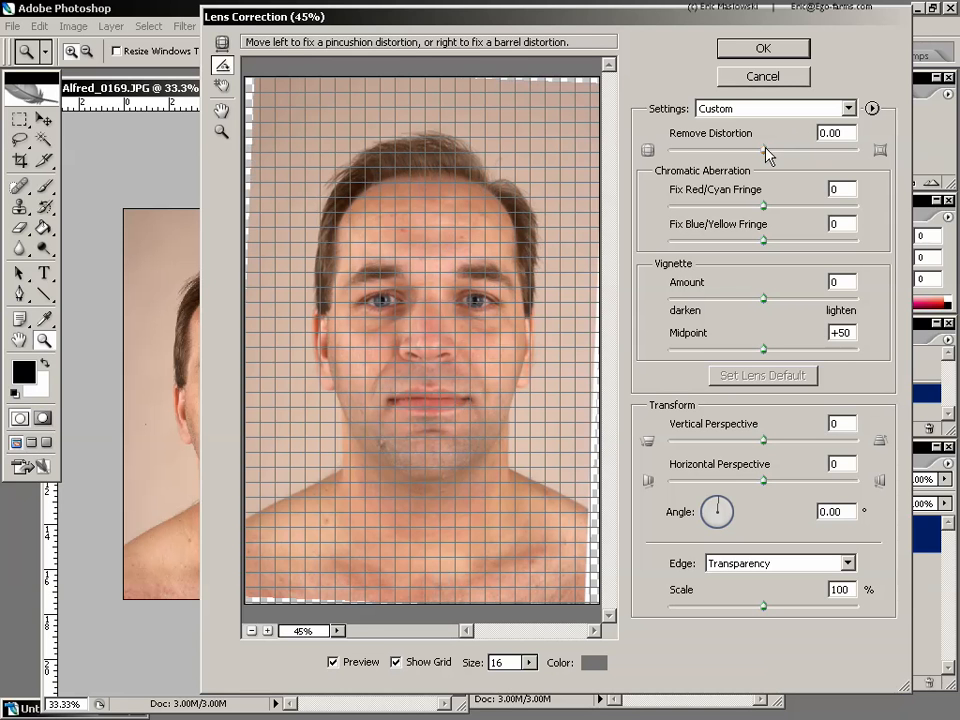
Set Remove Distortion to +23 and Vertical Perspective to -15 for the front portrait, and apply the lens correction
{"action": "left_click_drag", "start_coordinate": [765, 150], "coordinate": [786, 150]}
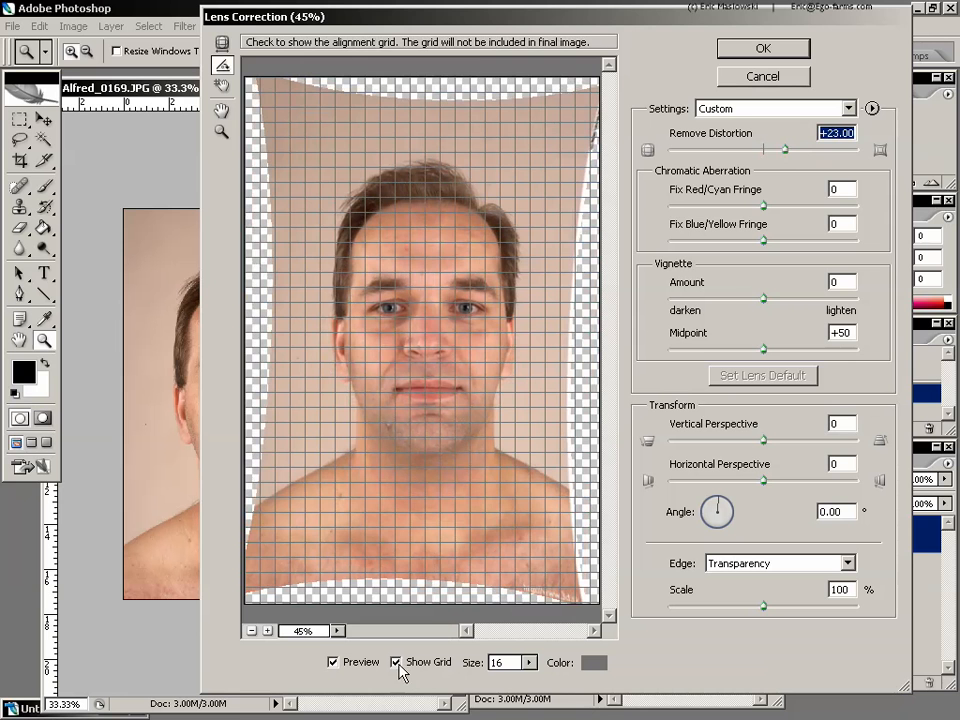
{"action": "left_click", "coordinate": [359, 666]}
{"action": "left_click", "coordinate": [359, 666]}
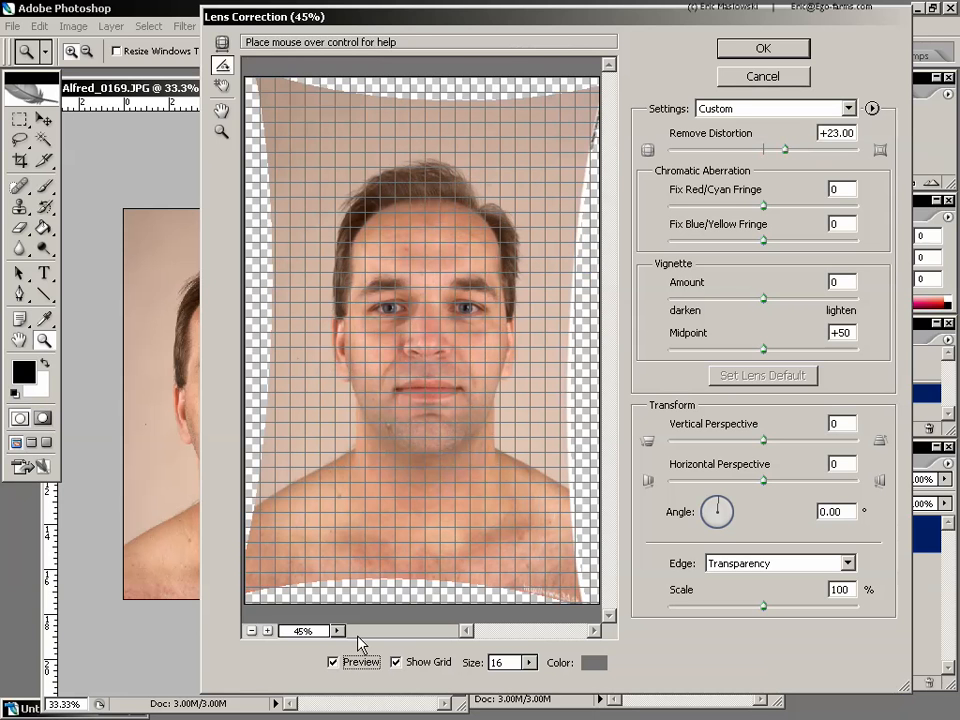
{"action": "left_click", "coordinate": [764, 440]}
{"action": "left_click_drag", "start_coordinate": [766, 448], "coordinate": [751, 447]}
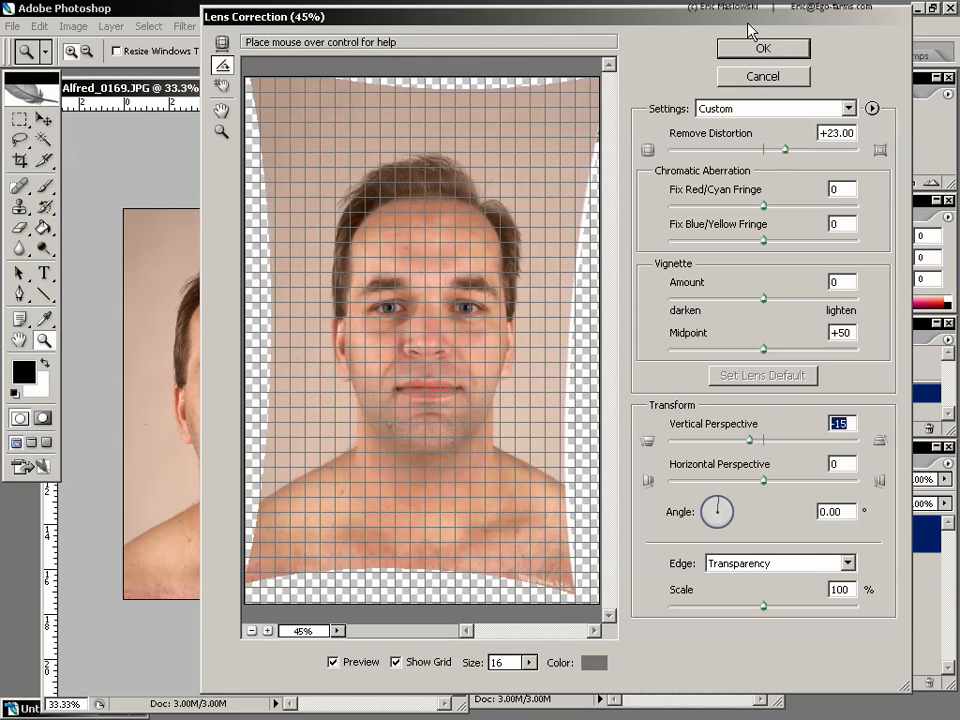
{"action": "left_click", "coordinate": [726, 50]}
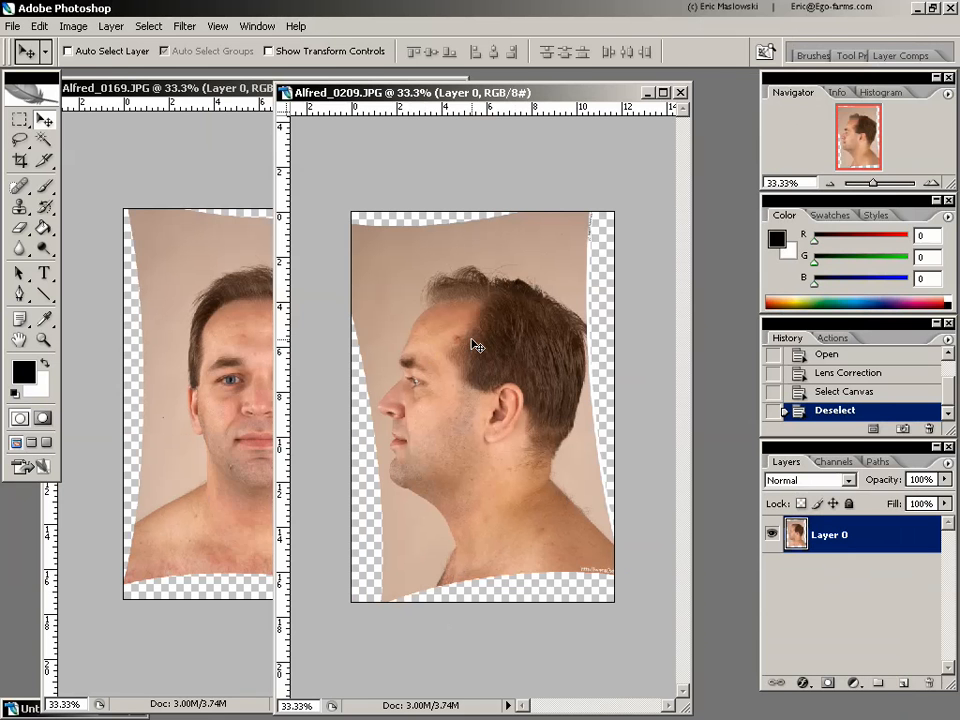
Copy the whole corrected profile image into the front portrait's document as a new layer and move it to the right of the face
{"action": "key", "text": "ctrl+a"}
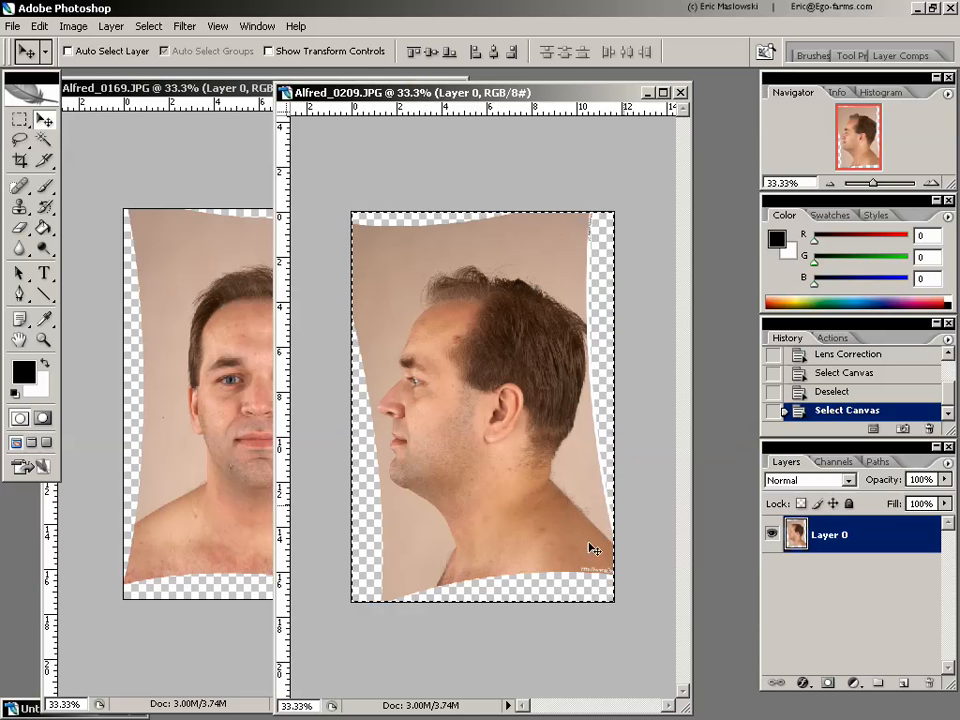
{"action": "key", "text": "ctrl+a"}
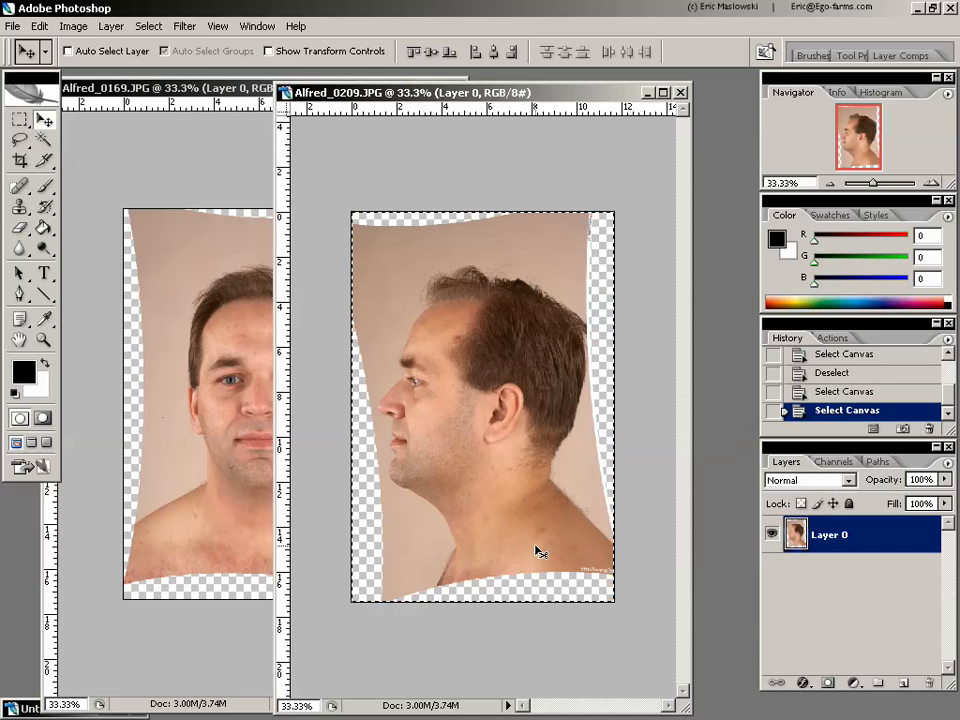
{"action": "left_click", "coordinate": [194, 88]}
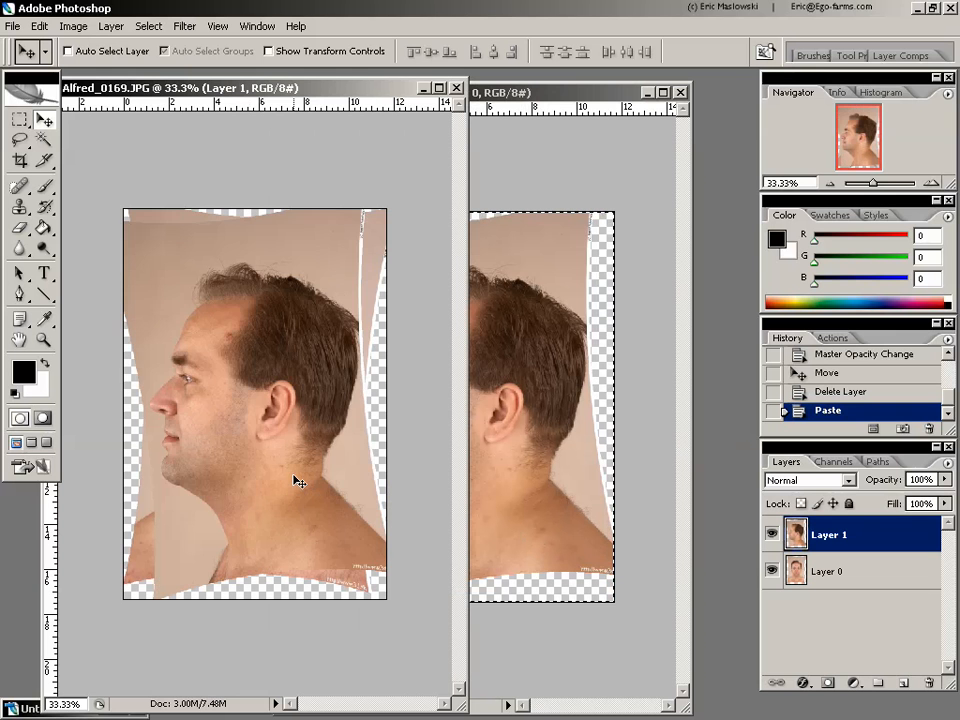
{"action": "left_click_drag", "start_coordinate": [211, 396], "coordinate": [368, 389]}
Extend the canvas to 200 percent width with the image anchored at the middle left, and move the profile layer clear of the front face
{"action": "left_click", "coordinate": [74, 26]}
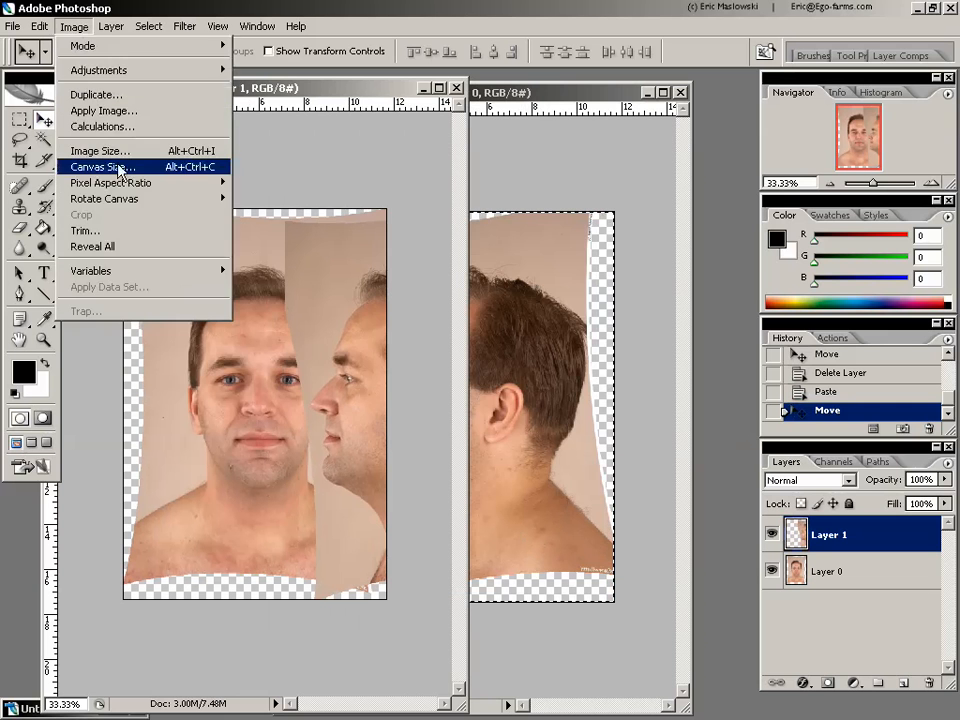
{"action": "left_click", "coordinate": [136, 170]}
{"action": "left_click", "coordinate": [441, 348]}
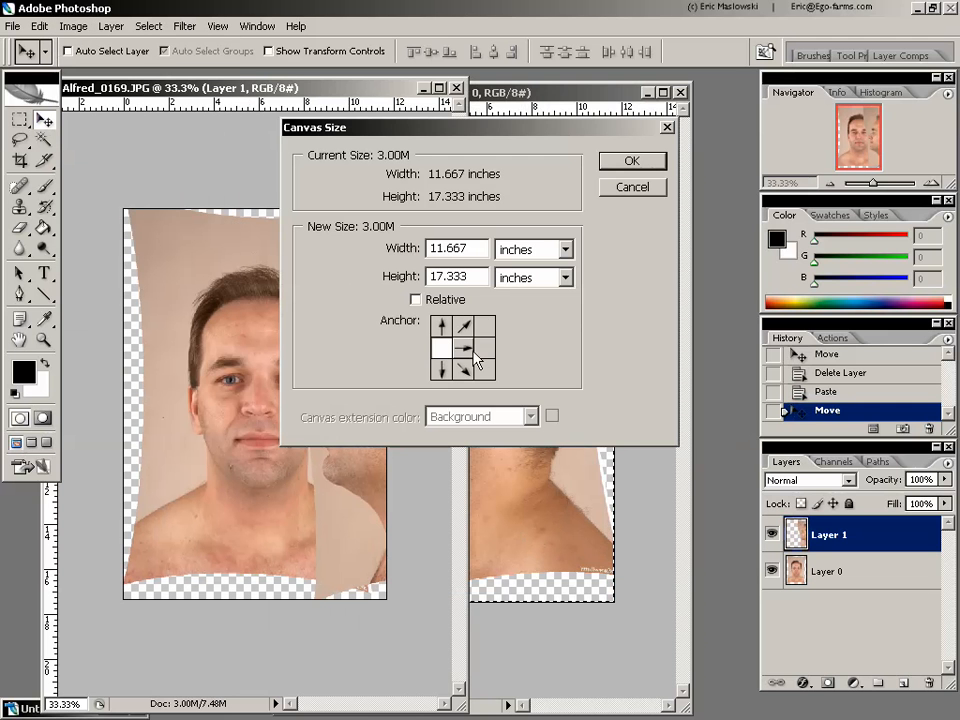
{"action": "left_click", "coordinate": [532, 245]}
{"action": "left_click", "coordinate": [536, 272]}
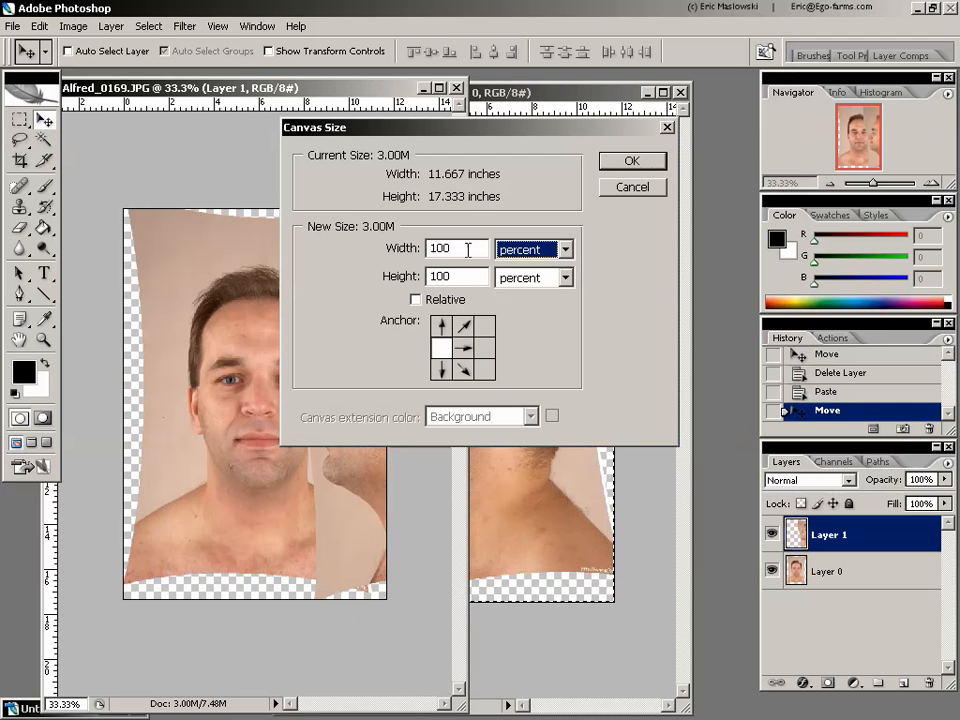
{"action": "type", "text": "200"}
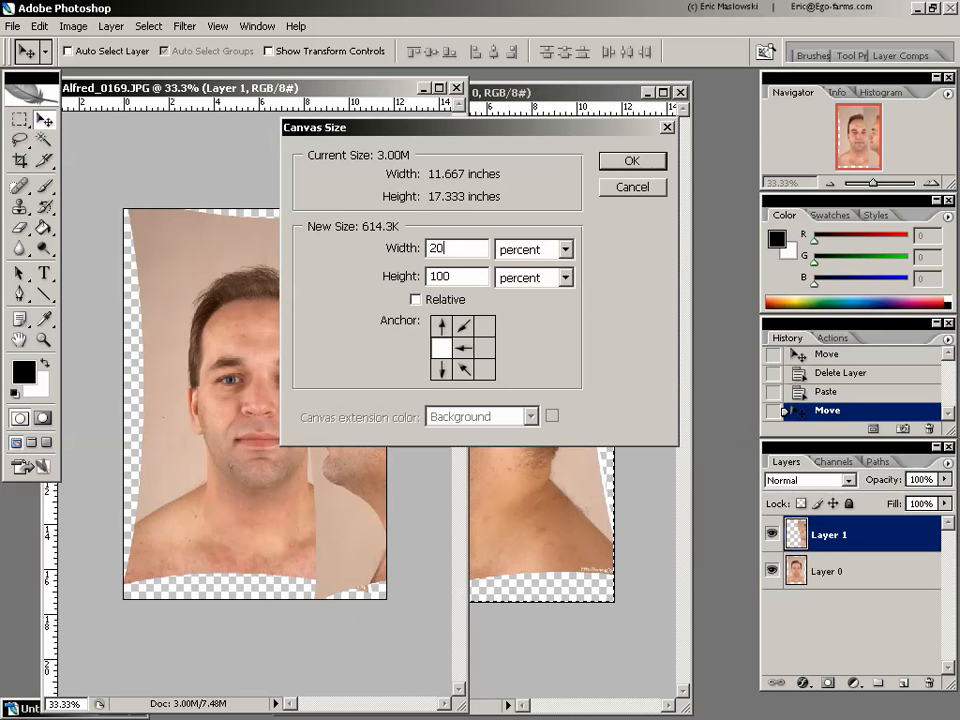
{"action": "left_click", "coordinate": [633, 162]}
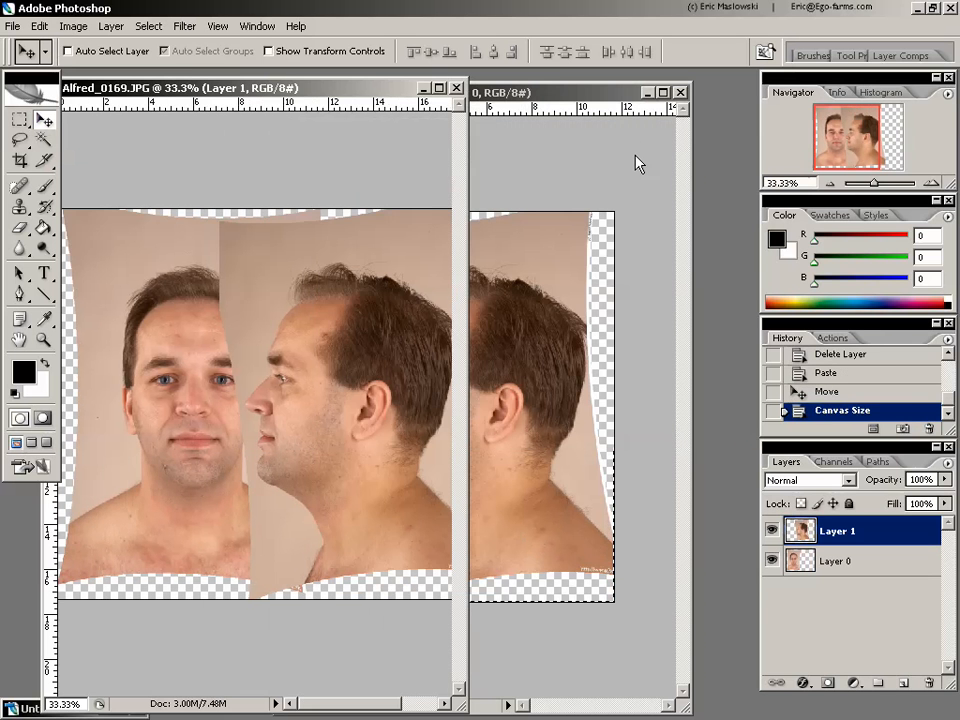
{"action": "left_click_drag", "start_coordinate": [467, 257], "coordinate": [661, 262]}
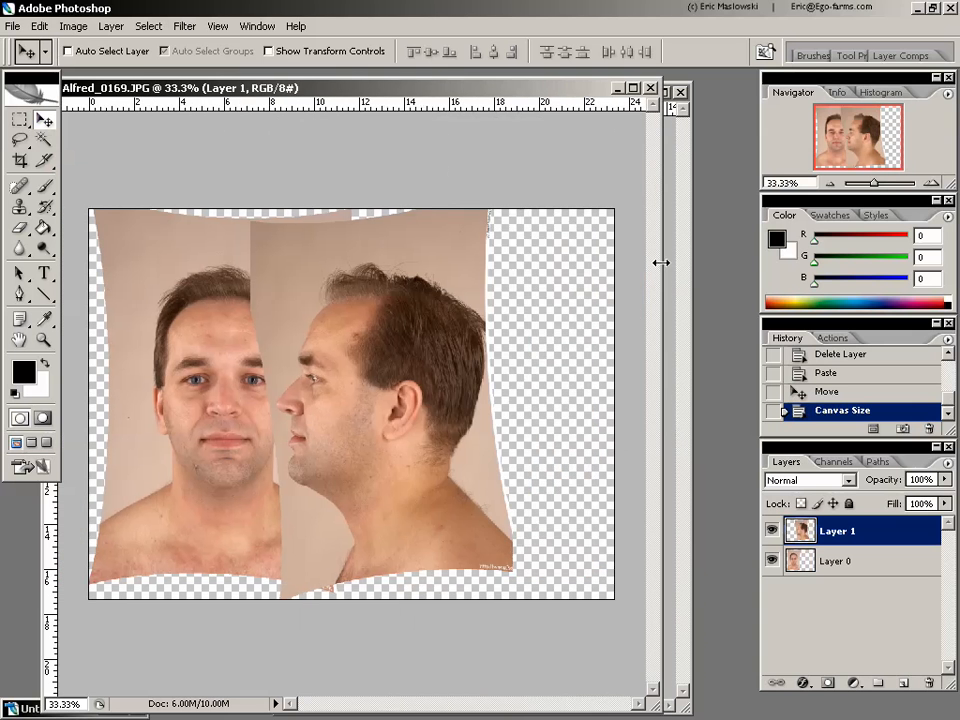
{"action": "left_click_drag", "start_coordinate": [396, 399], "coordinate": [454, 391]}
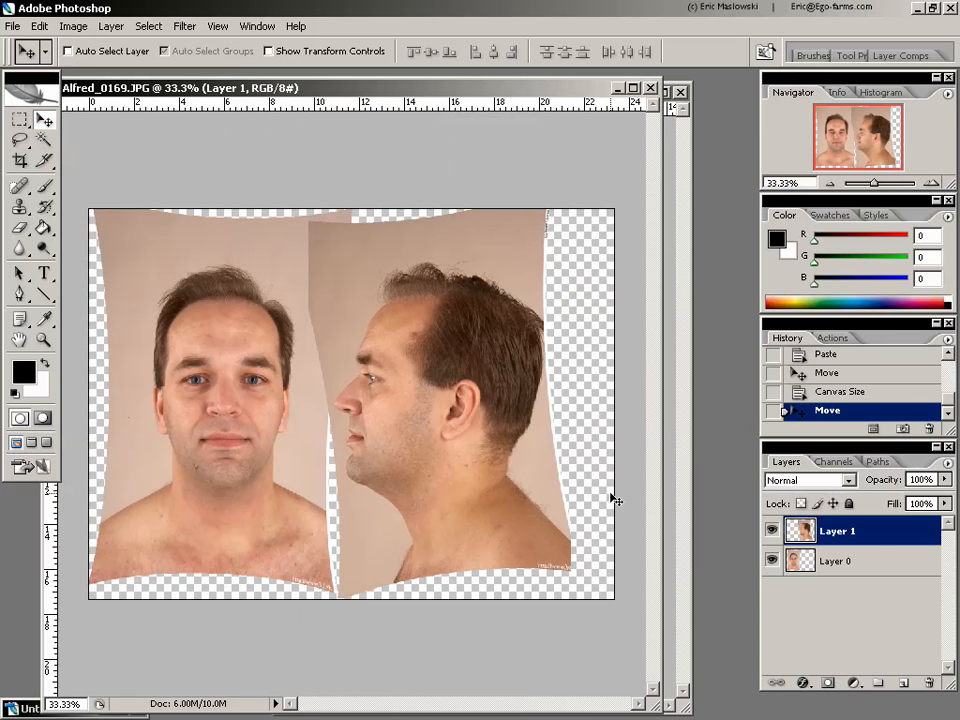
Lower the profile layer's opacity to 68% and move it over the front face so the eyes, nose and mouth line up in height
{"action": "left_click", "coordinate": [944, 479]}
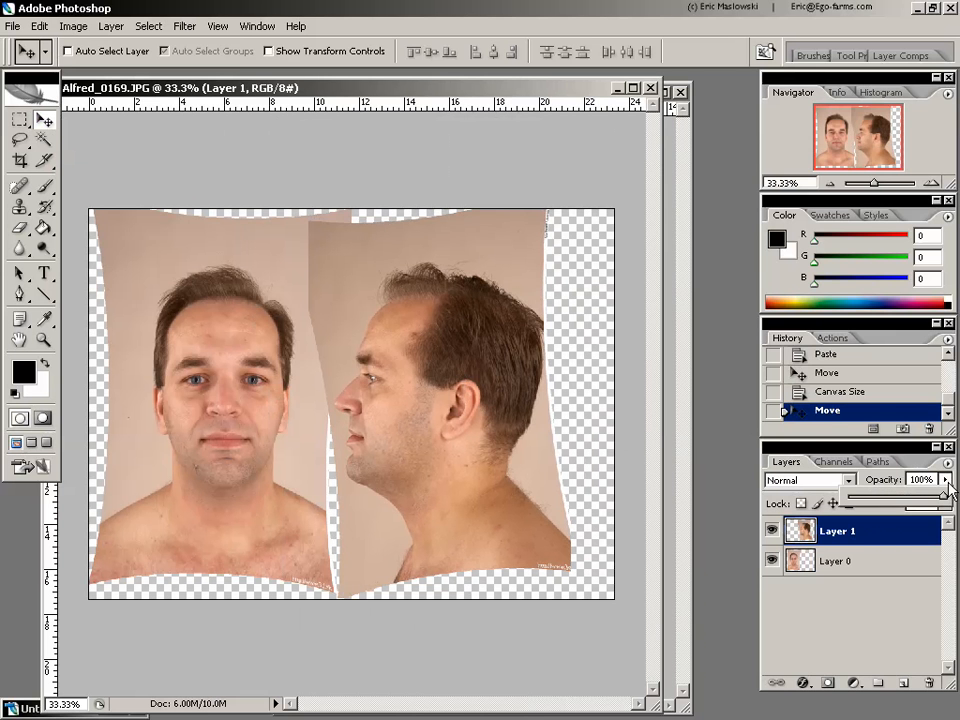
{"action": "left_click_drag", "start_coordinate": [944, 505], "coordinate": [913, 505]}
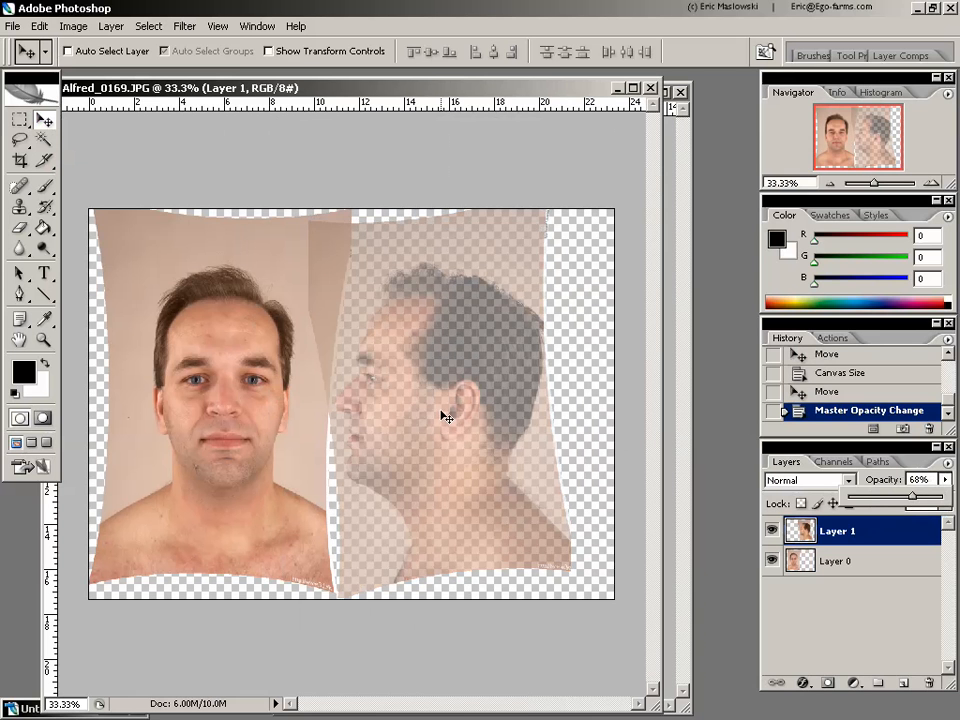
{"action": "left_click_drag", "start_coordinate": [448, 398], "coordinate": [343, 418]}
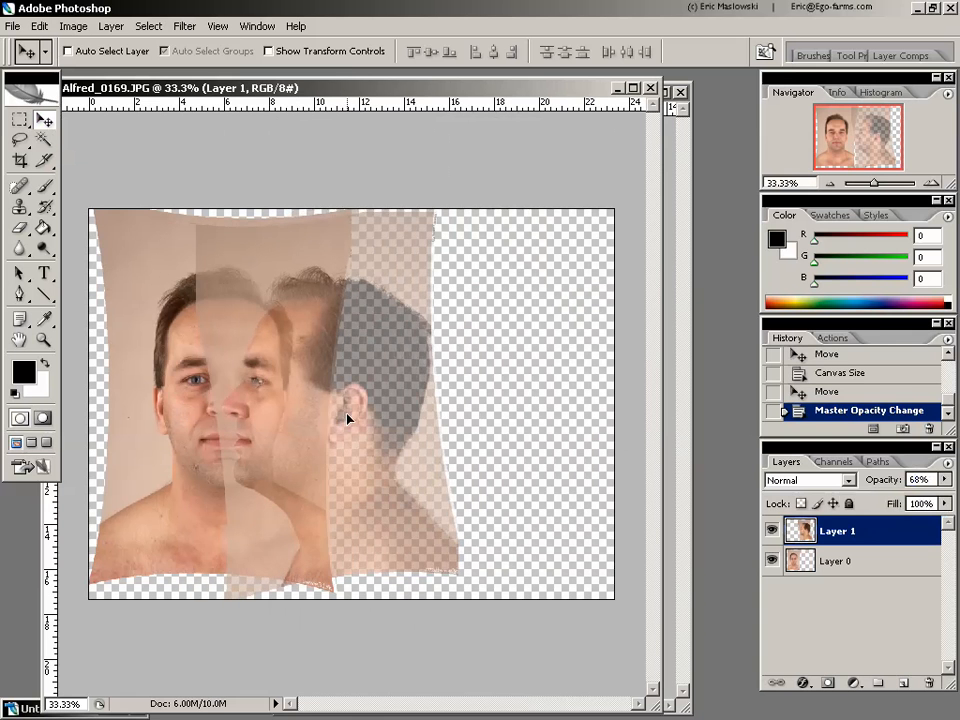
{"action": "left_click", "coordinate": [43, 341]}
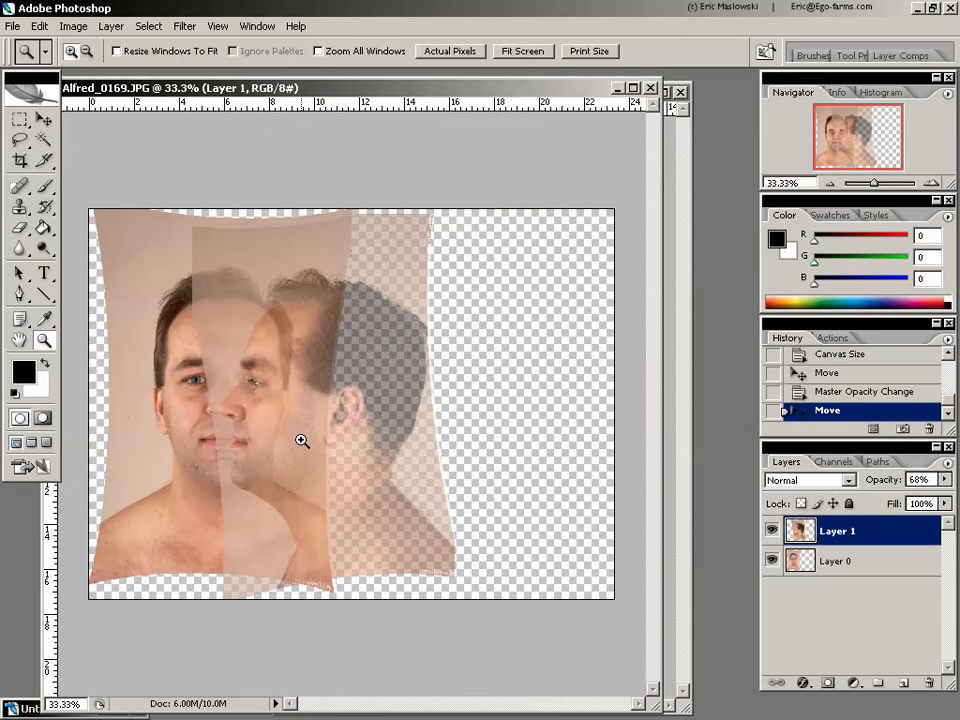
{"action": "left_click", "coordinate": [302, 446]}
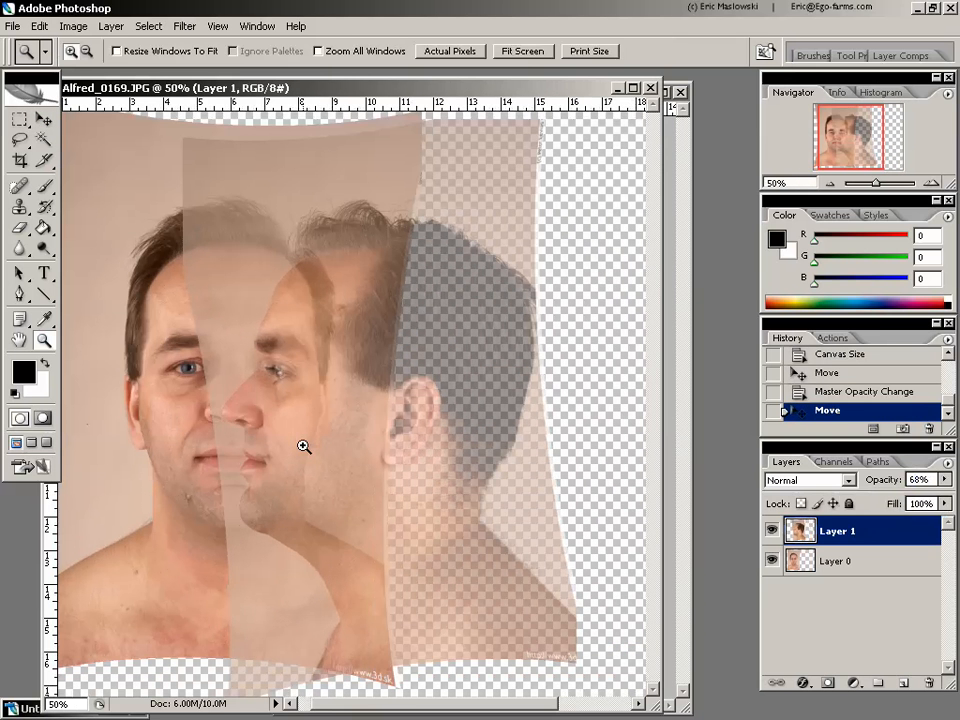
{"action": "left_click", "coordinate": [44, 119]}
{"action": "left_click_drag", "start_coordinate": [341, 467], "coordinate": [400, 452]}
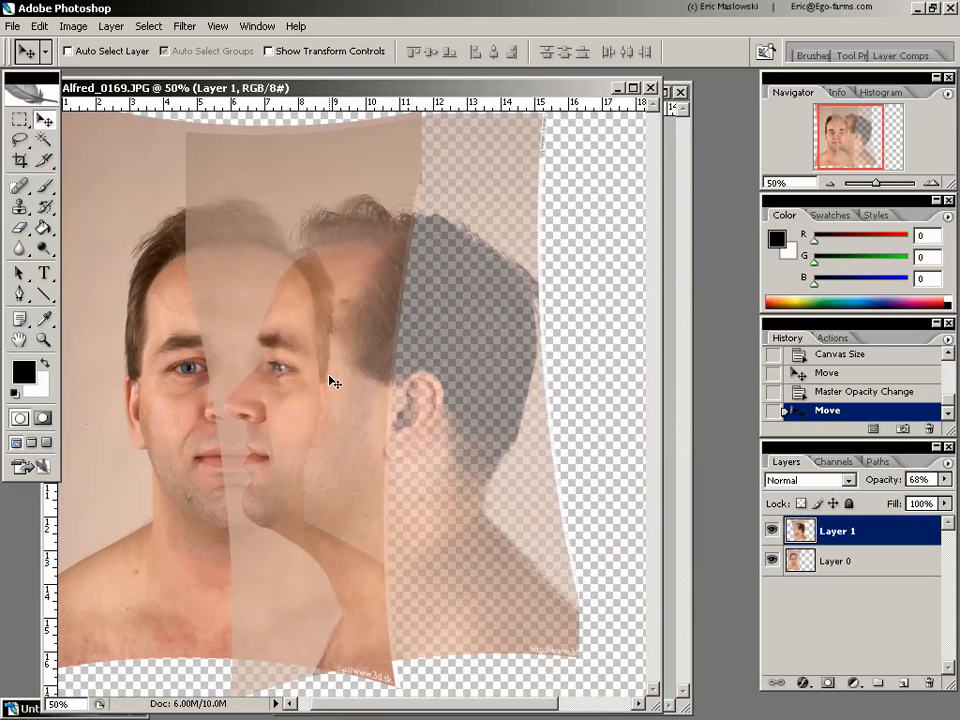
Start a free transform on the profile layer, try rotating it -1.0° about its centre, and undo that rotation
{"action": "key", "text": "ctrl+t"}
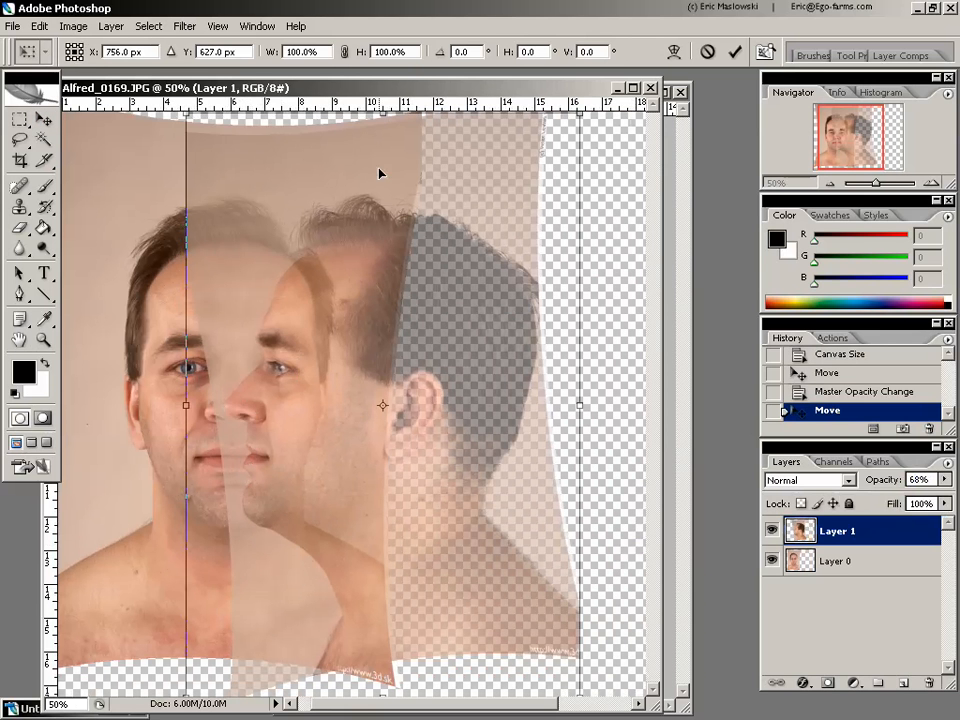
{"action": "left_click", "coordinate": [63, 27]}
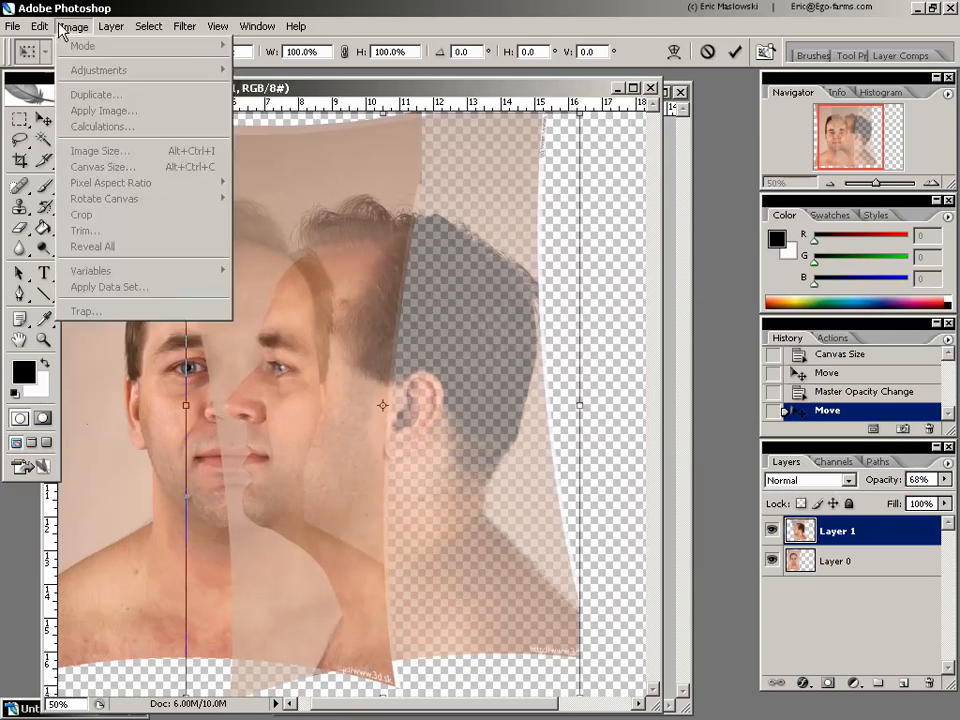
{"action": "double_click", "coordinate": [186, 7]}
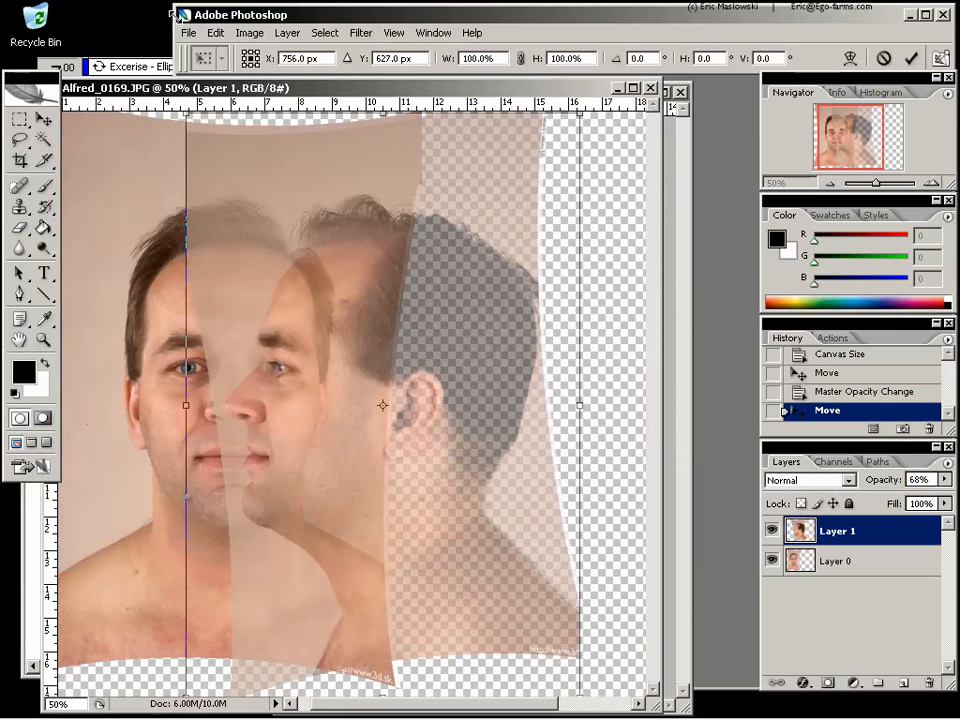
{"action": "double_click", "coordinate": [318, 17]}
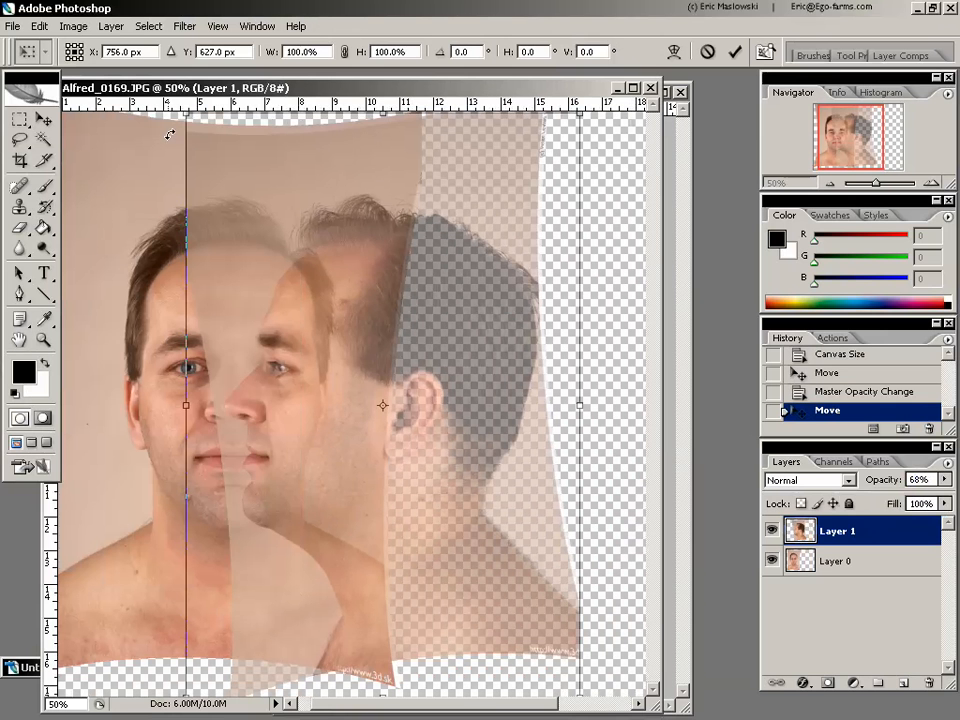
{"action": "left_click_drag", "start_coordinate": [168, 134], "coordinate": [173, 121]}
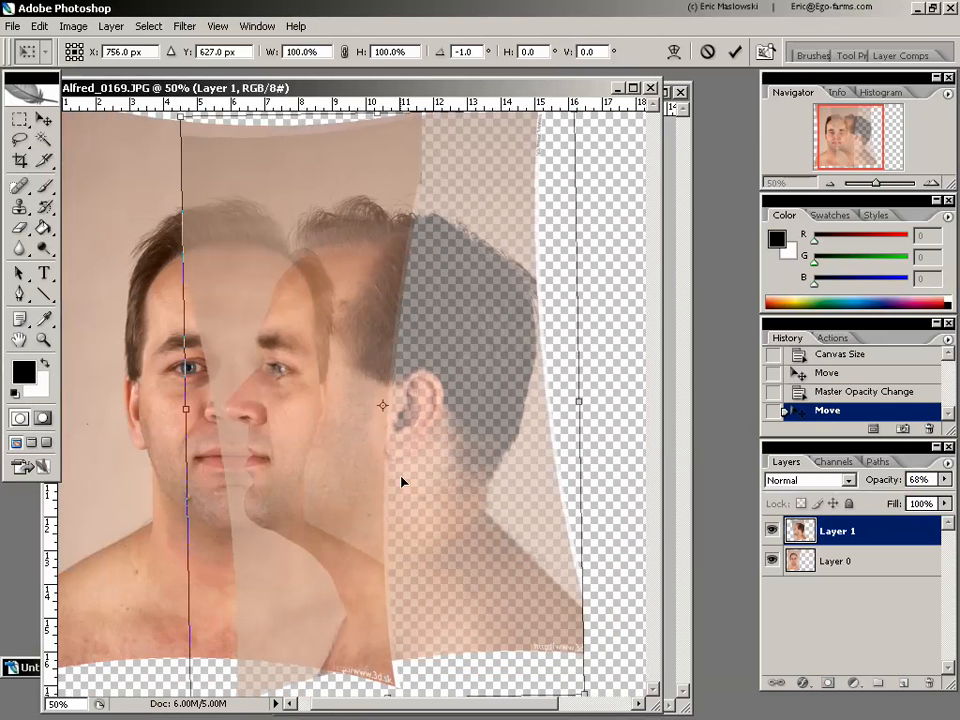
{"action": "key", "text": "ctrl+z"}
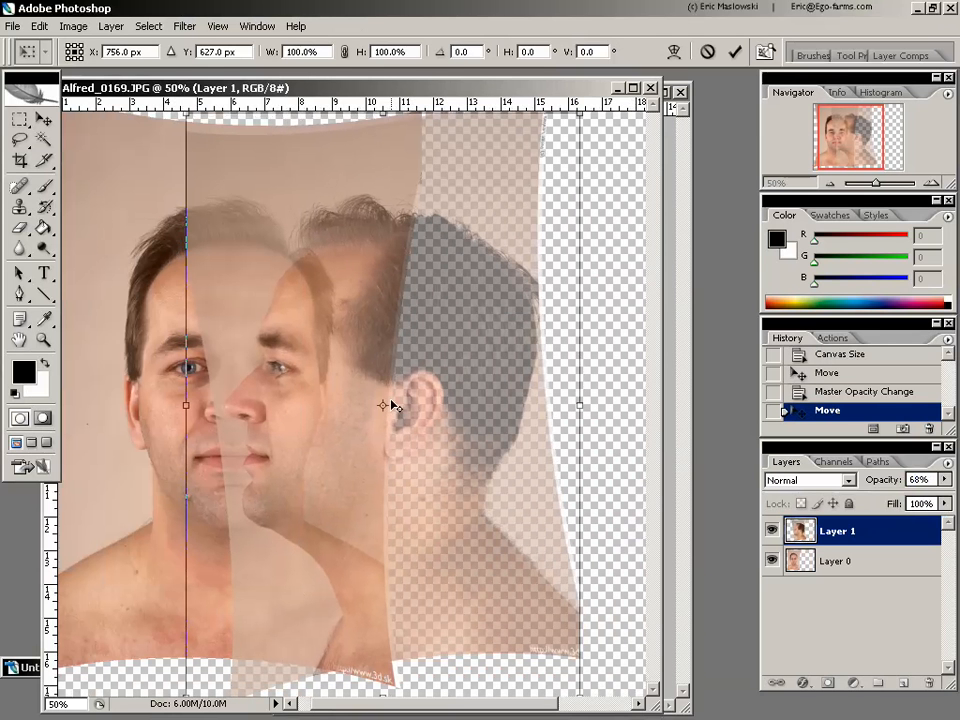
Place the transform pivot at the corner of the mouth, rotate the profile layer to -6.1° around it, and apply the transform
{"action": "left_click_drag", "start_coordinate": [384, 406], "coordinate": [271, 458]}
{"action": "mouse_move", "coordinate": [172, 164]}
{"action": "left_mouse_down"}
{"action": "mouse_move", "coordinate": [148, 183]}
{"action": "mouse_move", "coordinate": [160, 183]}
{"action": "mouse_move", "coordinate": [158, 173]}
{"action": "left_mouse_up"}
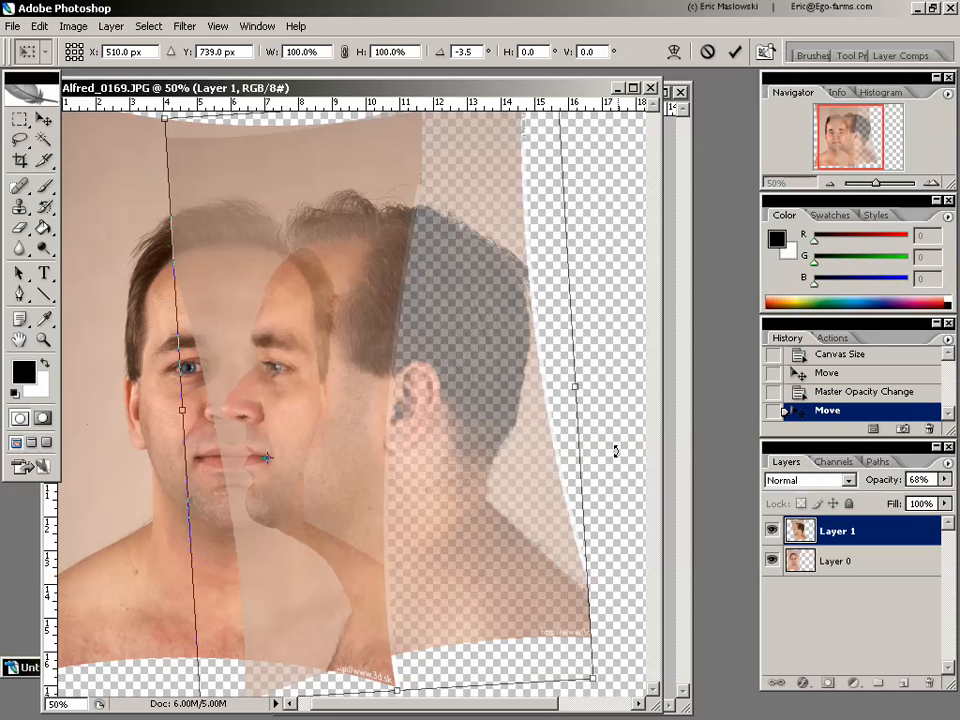
{"action": "mouse_move", "coordinate": [616, 451]}
{"action": "left_mouse_down"}
{"action": "mouse_move", "coordinate": [622, 440]}
{"action": "mouse_move", "coordinate": [633, 450]}
{"action": "left_mouse_up"}
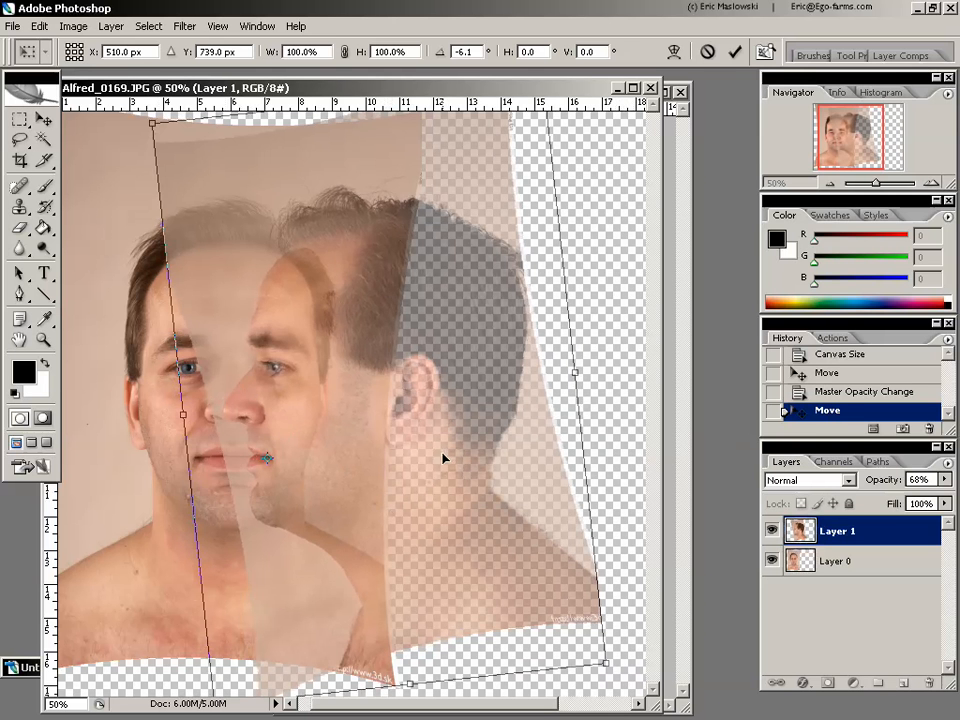
{"action": "key", "text": "Return"}
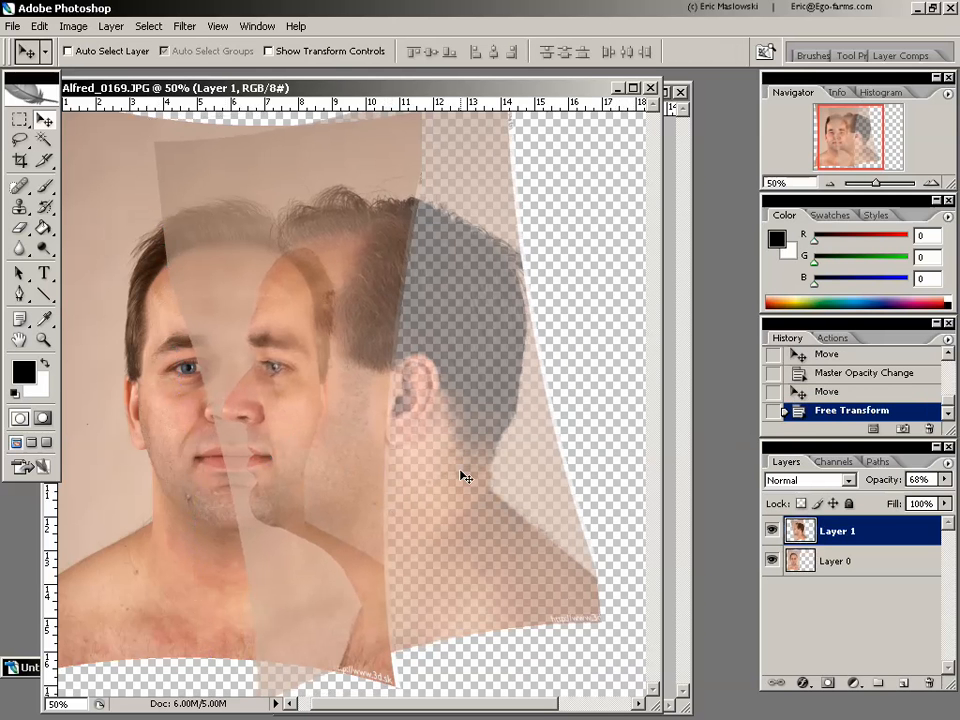
Move the rotated profile layer sideways until it is beside the front face, and restore its opacity to 100%
{"action": "left_click_drag", "start_coordinate": [289, 497], "coordinate": [429, 501]}
{"action": "left_click", "coordinate": [946, 481]}
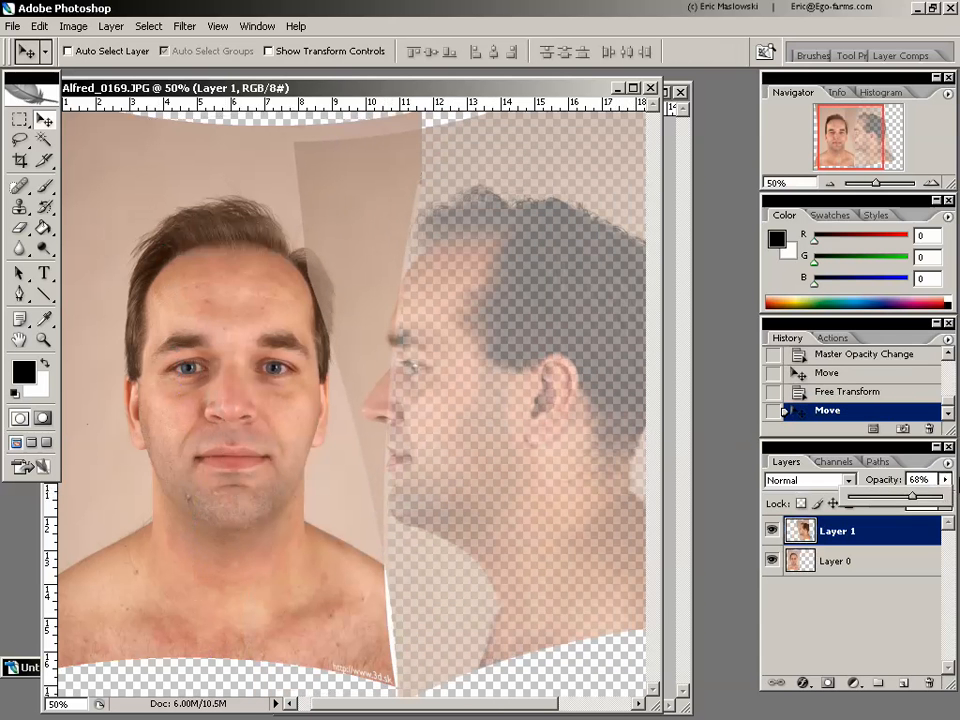
{"action": "left_click_drag", "start_coordinate": [916, 500], "coordinate": [941, 500]}
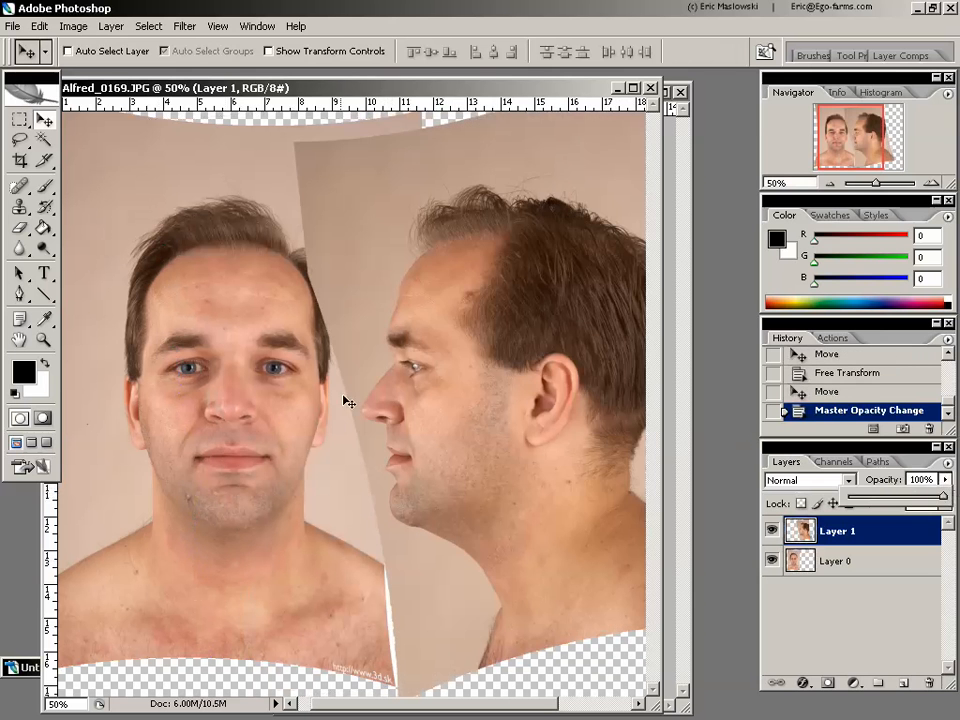
Erase the profile layer's background where it overlaps the front portrait's hair and face, using a 90 px eraser brush
{"action": "left_click", "coordinate": [20, 229]}
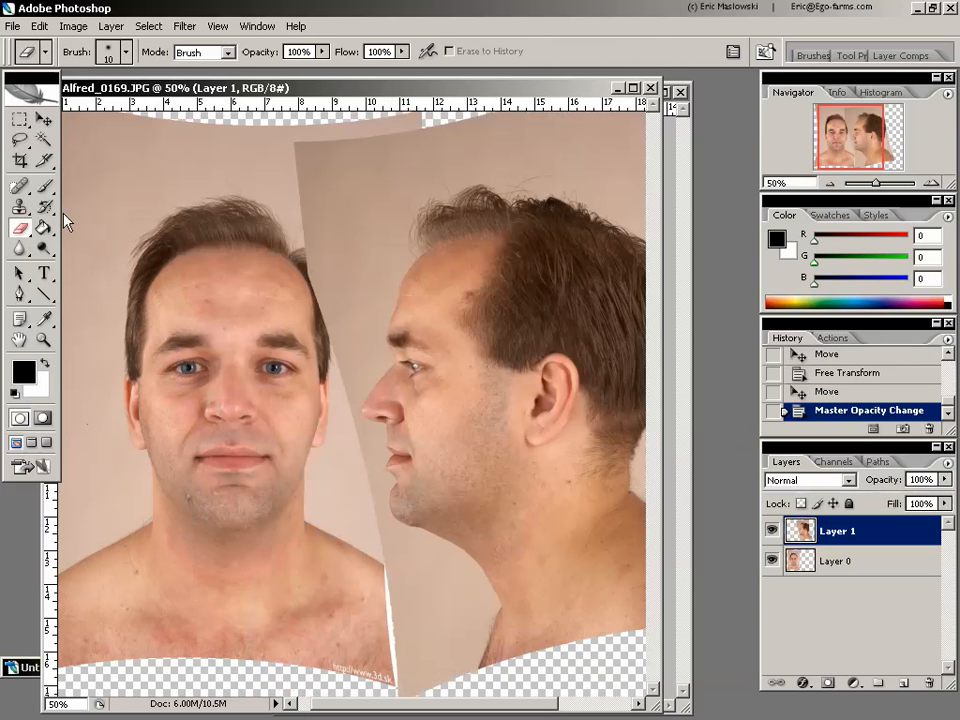
{"action": "key", "text": "bracketright"}
{"action": "key", "text": "bracketright"}
{"action": "key", "text": "bracketright"}
{"action": "key", "text": "bracketright"}
{"action": "key", "text": "bracketright"}
{"action": "key", "text": "bracketright"}
{"action": "key", "text": "bracketright"}
{"action": "key", "text": "bracketright"}
{"action": "mouse_move", "coordinate": [319, 163]}
{"action": "left_mouse_down"}
{"action": "mouse_move", "coordinate": [308, 234]}
{"action": "mouse_move", "coordinate": [312, 140]}
{"action": "mouse_move", "coordinate": [288, 301]}
{"action": "mouse_move", "coordinate": [360, 144]}
{"action": "mouse_move", "coordinate": [297, 317]}
{"action": "mouse_move", "coordinate": [348, 259]}
{"action": "mouse_move", "coordinate": [328, 331]}
{"action": "mouse_move", "coordinate": [385, 147]}
{"action": "mouse_move", "coordinate": [445, 130]}
{"action": "left_mouse_up"}
{"action": "left_click_drag", "start_coordinate": [339, 306], "coordinate": [339, 326]}
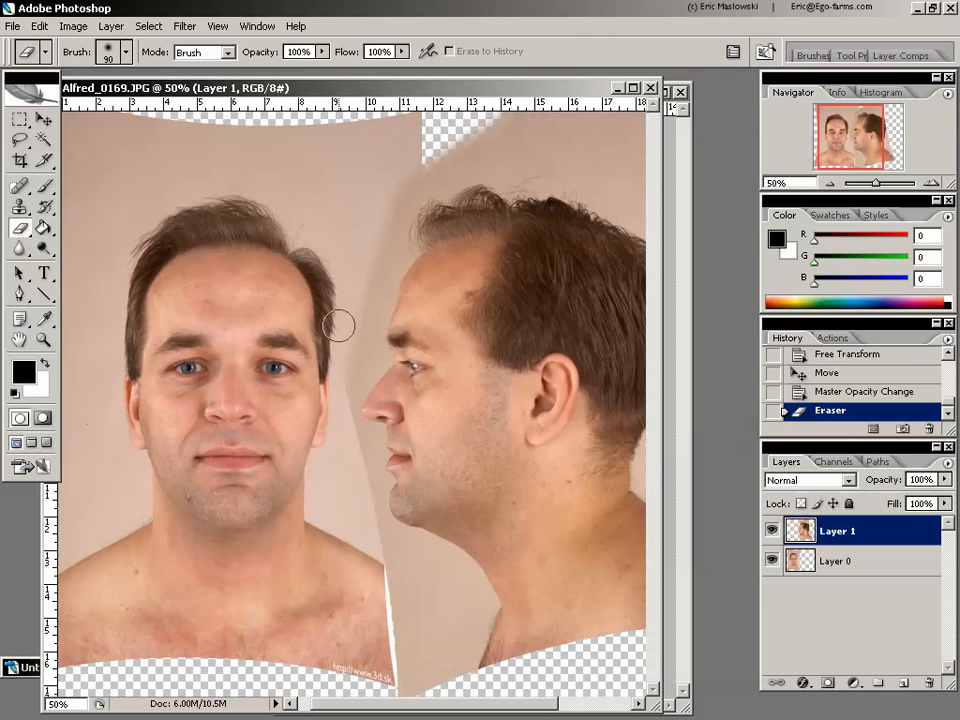
{"action": "mouse_move", "coordinate": [340, 375]}
{"action": "left_mouse_down"}
{"action": "mouse_move", "coordinate": [330, 471]}
{"action": "mouse_move", "coordinate": [370, 650]}
{"action": "left_mouse_up"}
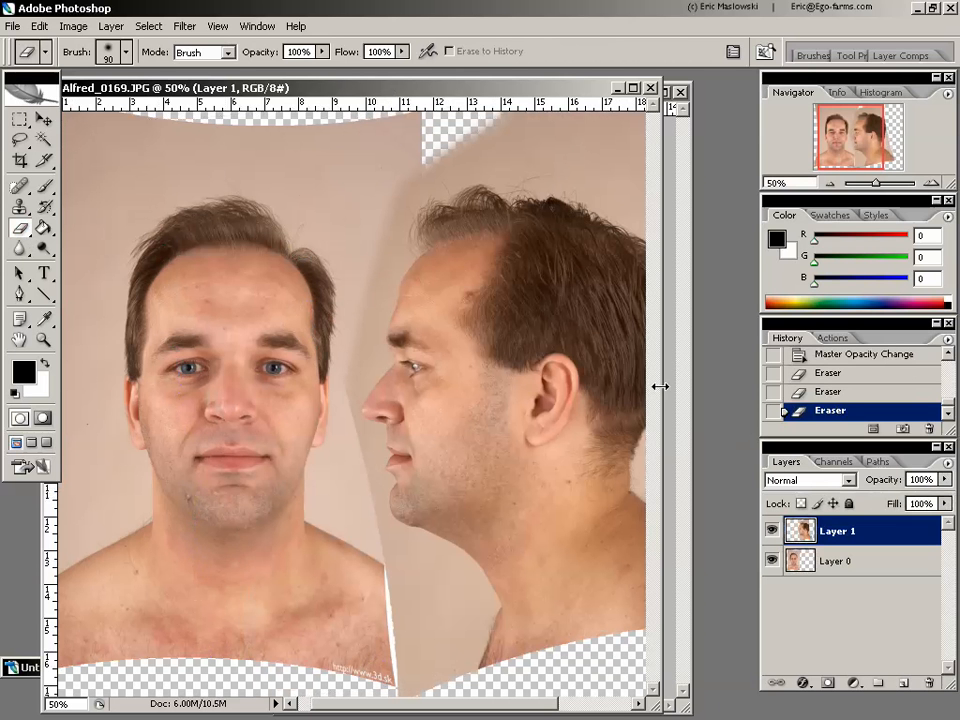
Widen the document window to show the whole profile head, and place a horizontal guide through the pupils of both views
{"action": "left_click_drag", "start_coordinate": [678, 383], "coordinate": [763, 383]}
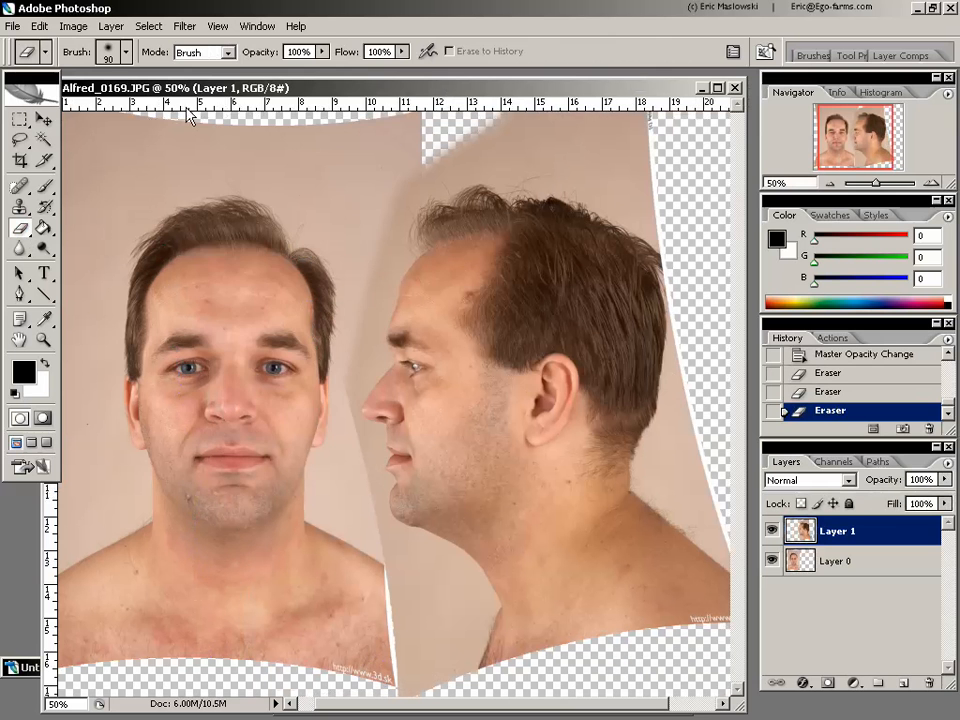
{"action": "left_click", "coordinate": [217, 26]}
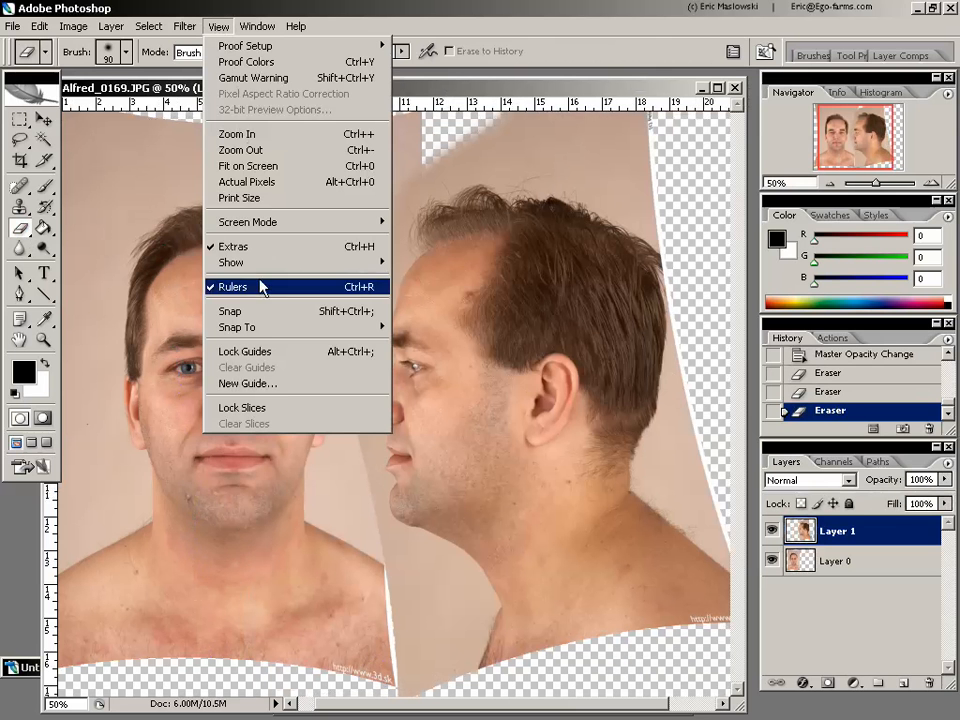
{"action": "left_click", "coordinate": [492, 19]}
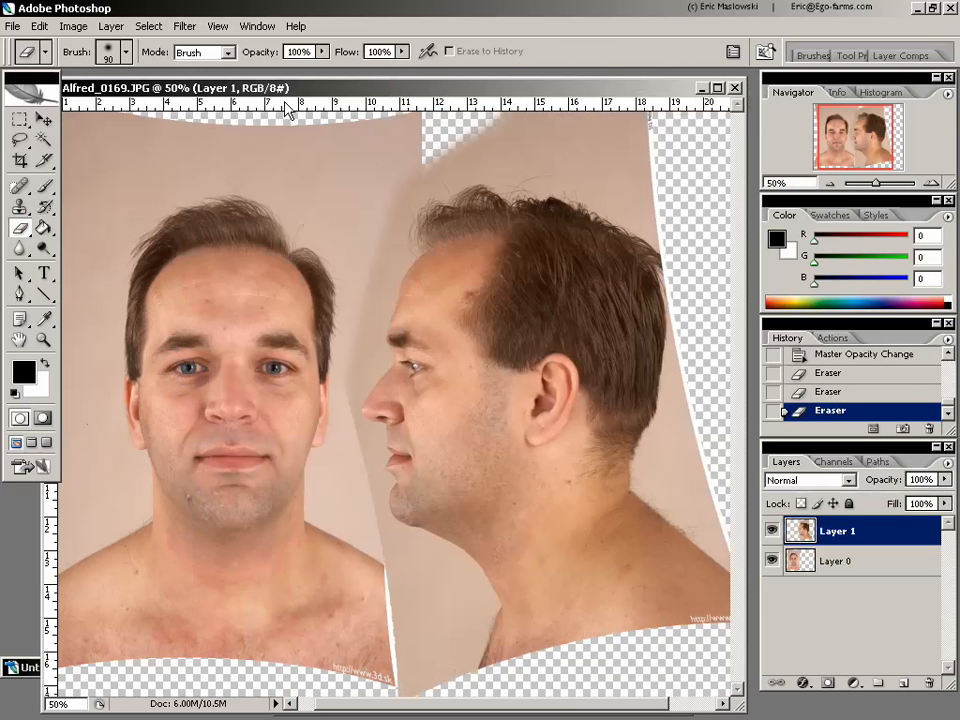
{"action": "left_click_drag", "start_coordinate": [287, 104], "coordinate": [493, 369]}
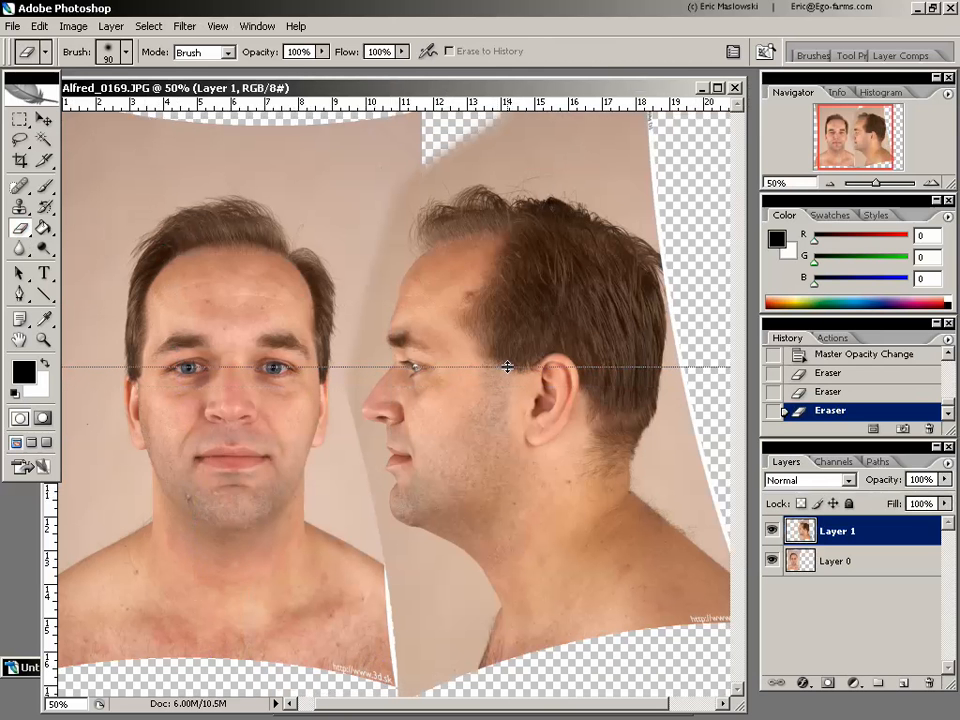
{"action": "left_click_drag", "start_coordinate": [507, 367], "coordinate": [510, 368]}
Add horizontal guides across both heads at the base of the nose, the mouth line, the eyebrows and the bottom of the earlobe
{"action": "left_click_drag", "start_coordinate": [338, 101], "coordinate": [437, 425]}
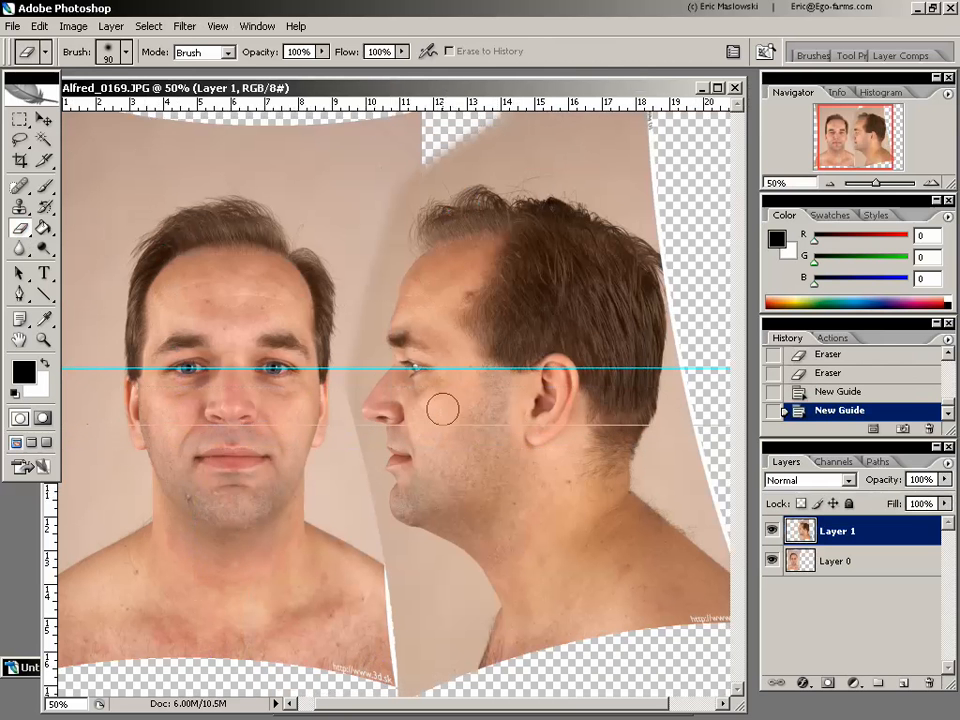
{"action": "mouse_move", "coordinate": [355, 101]}
{"action": "left_mouse_down"}
{"action": "mouse_move", "coordinate": [437, 324]}
{"action": "mouse_move", "coordinate": [445, 457]}
{"action": "left_mouse_up"}
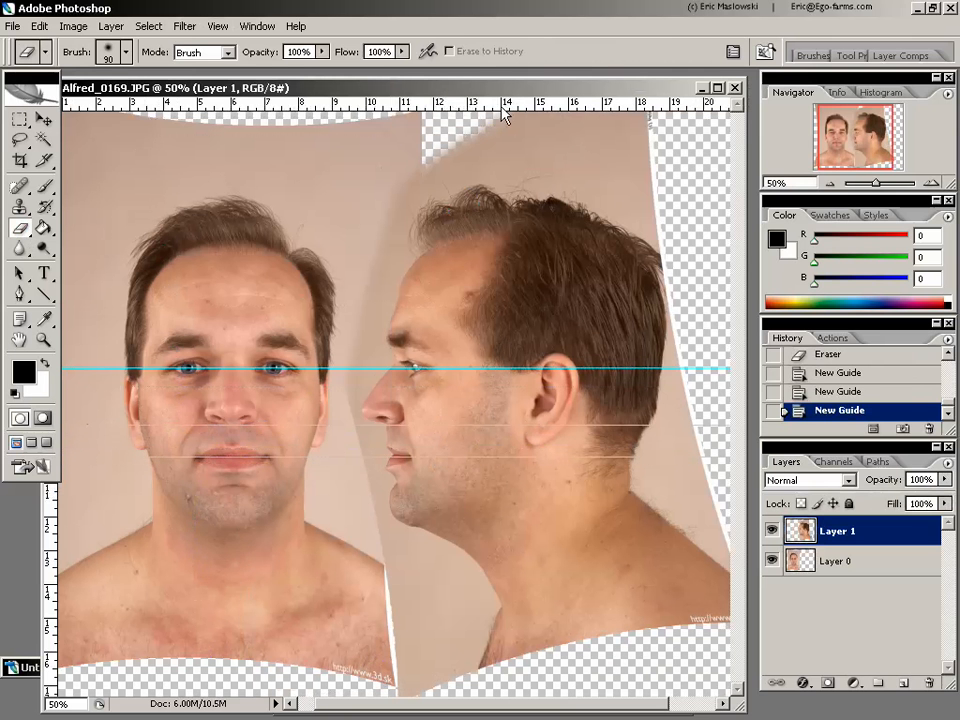
{"action": "left_click_drag", "start_coordinate": [362, 100], "coordinate": [591, 335]}
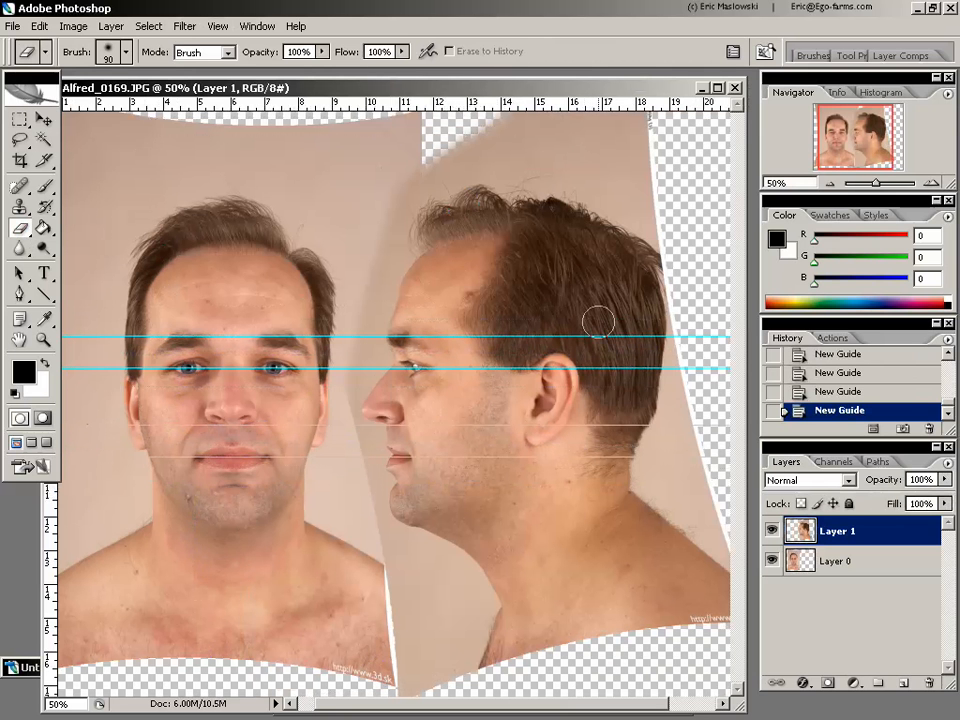
{"action": "mouse_move", "coordinate": [412, 100]}
{"action": "left_mouse_down"}
{"action": "mouse_move", "coordinate": [550, 254]}
{"action": "mouse_move", "coordinate": [581, 426]}
{"action": "mouse_move", "coordinate": [576, 447]}
{"action": "left_mouse_up"}
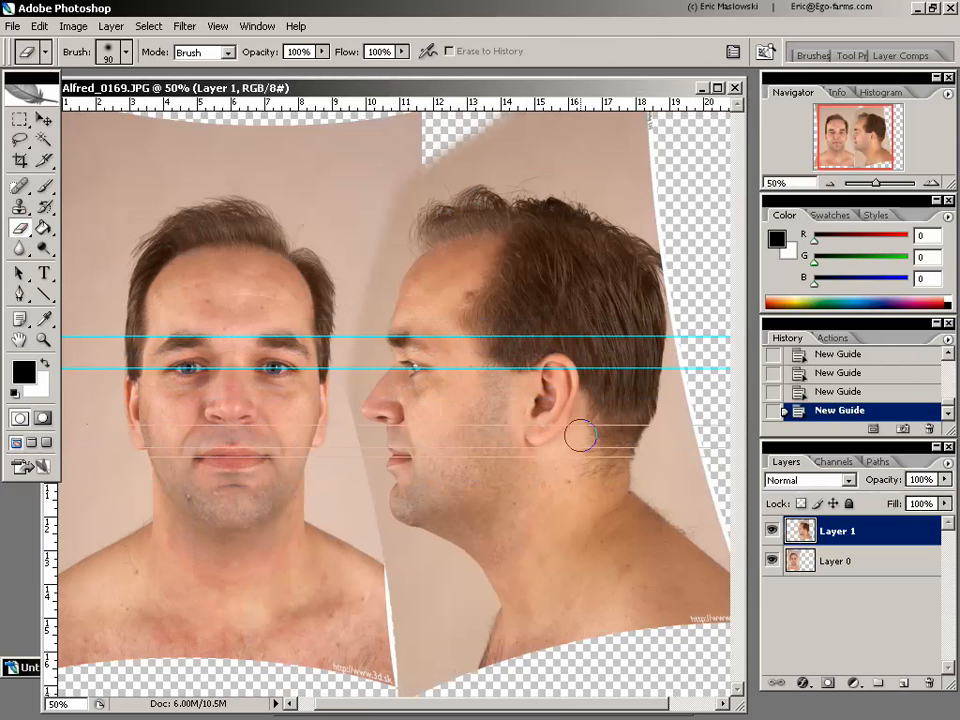
Add a horizontal guide across both heads at the level of the nose tip
{"action": "mouse_move", "coordinate": [488, 101]}
{"action": "left_mouse_down"}
{"action": "mouse_move", "coordinate": [491, 195]}
{"action": "mouse_move", "coordinate": [456, 403]}
{"action": "mouse_move", "coordinate": [470, 409]}
{"action": "left_mouse_up"}
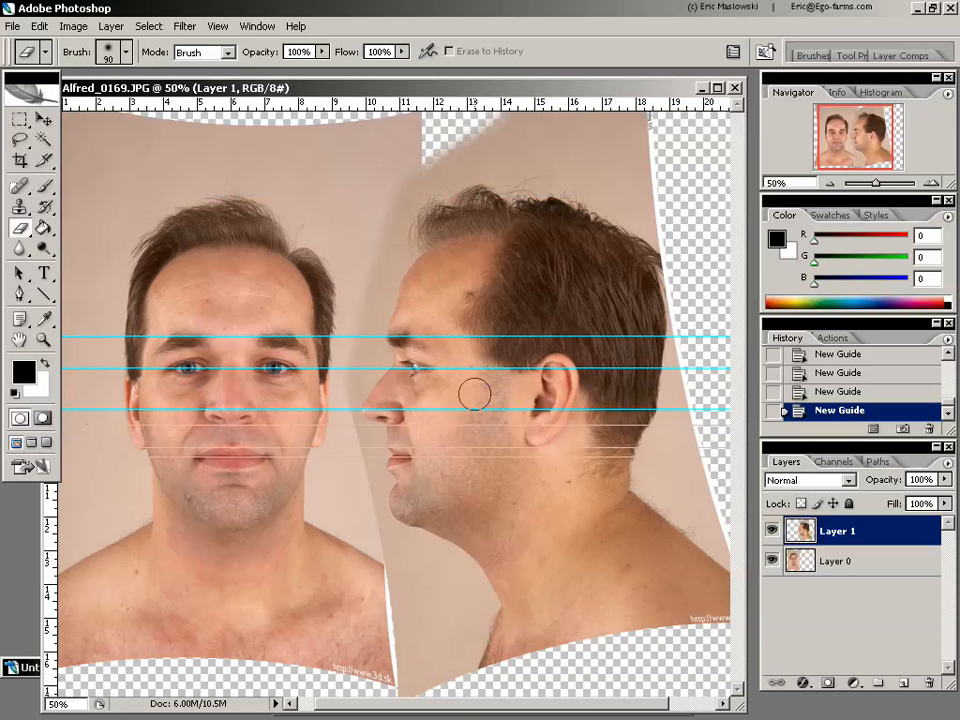
Crop the image closely around both heads, from just above the hair down to the shoulders, and hide the guides
{"action": "left_click", "coordinate": [21, 160]}
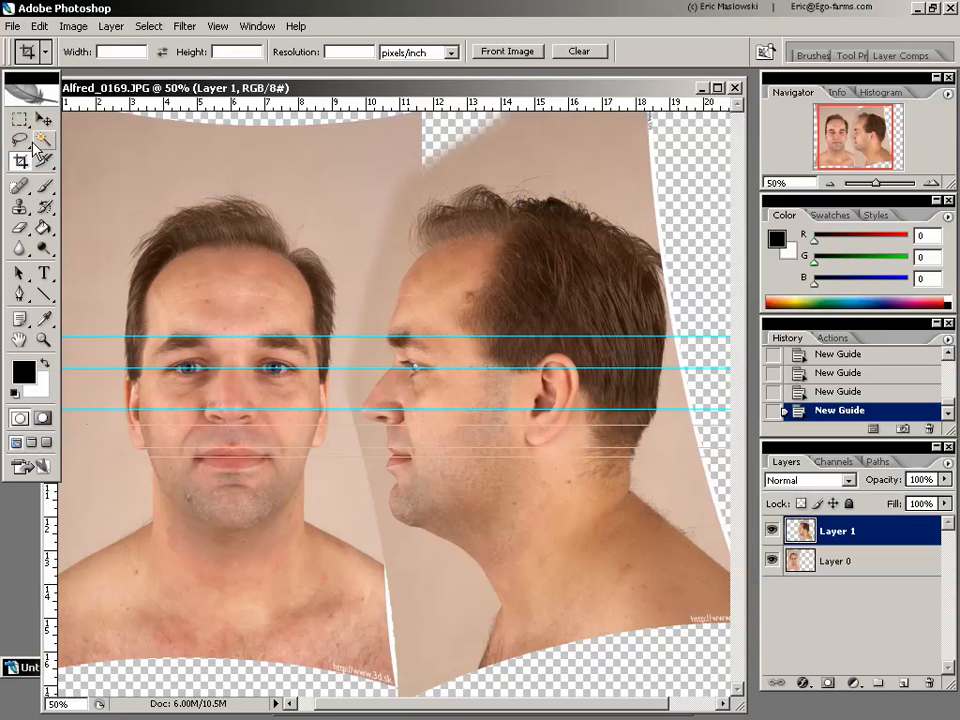
{"action": "left_click_drag", "start_coordinate": [201, 88], "coordinate": [209, 81]}
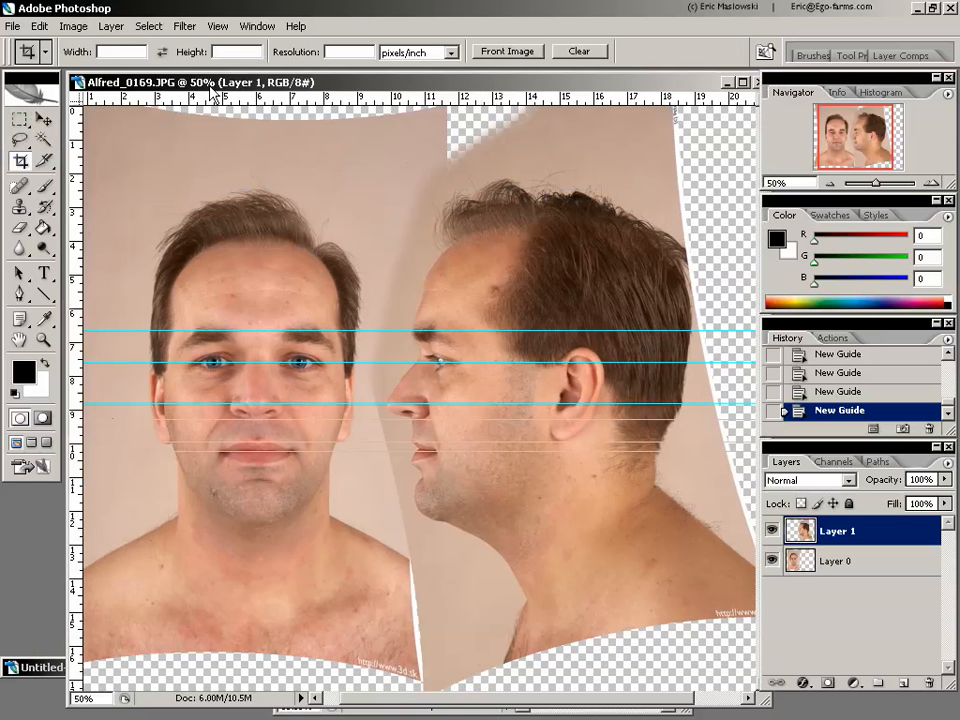
{"action": "left_click", "coordinate": [43, 340]}
{"action": "left_click", "coordinate": [204, 349], "text": "alt"}
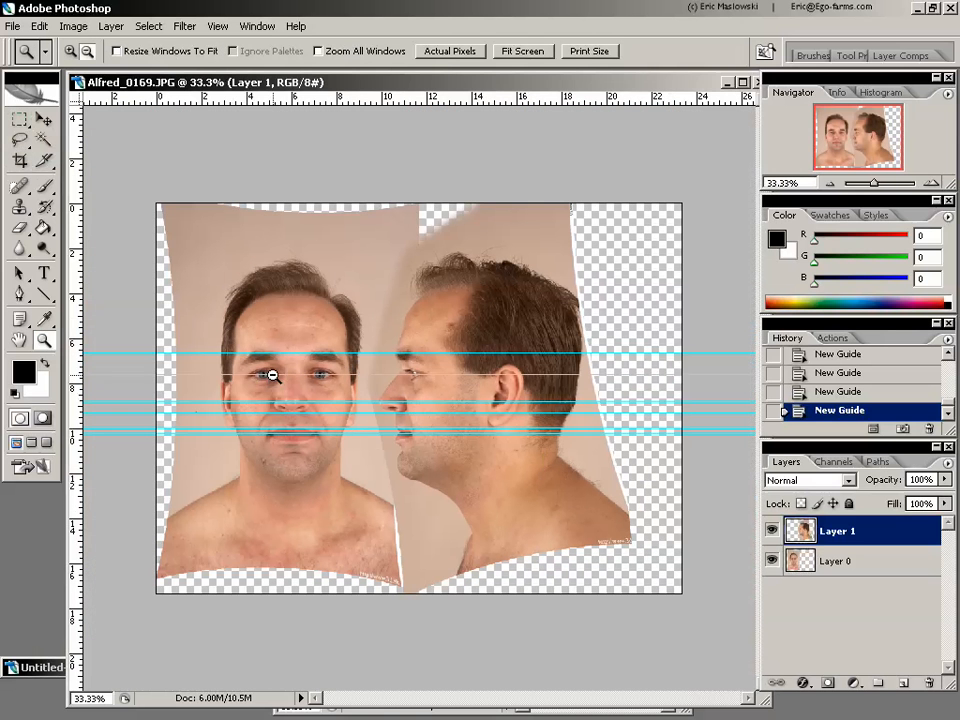
{"action": "left_click", "coordinate": [21, 160]}
{"action": "left_click_drag", "start_coordinate": [177, 229], "coordinate": [604, 533]}
{"action": "mouse_move", "coordinate": [510, 503]}
{"action": "left_mouse_down"}
{"action": "mouse_move", "coordinate": [525, 489]}
{"action": "mouse_move", "coordinate": [495, 504]}
{"action": "mouse_move", "coordinate": [512, 513]}
{"action": "left_mouse_up"}
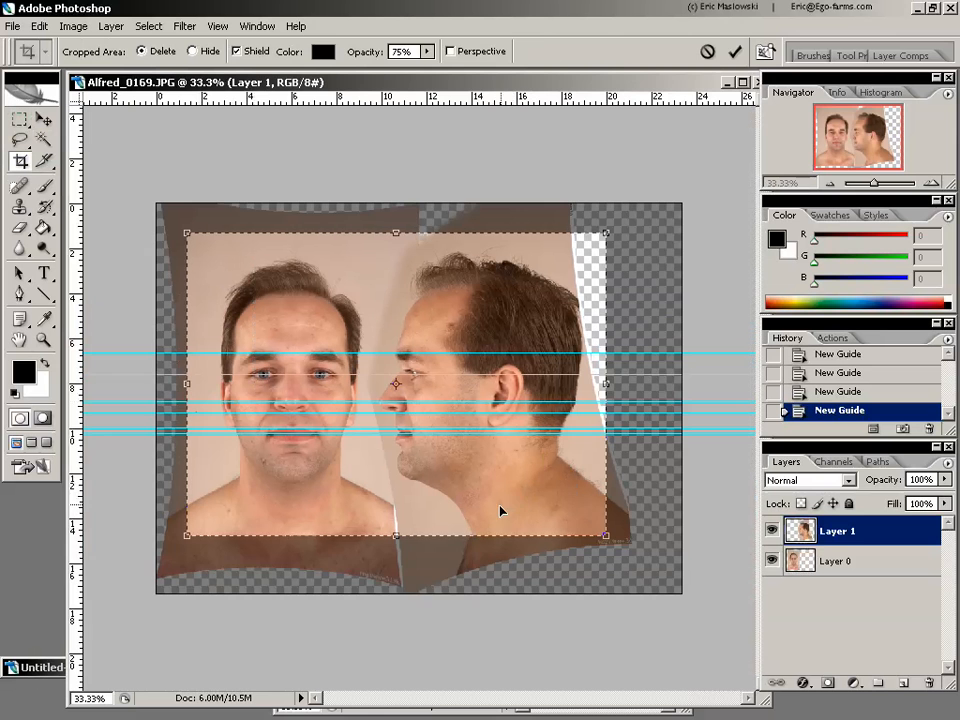
{"action": "key", "text": "Return"}
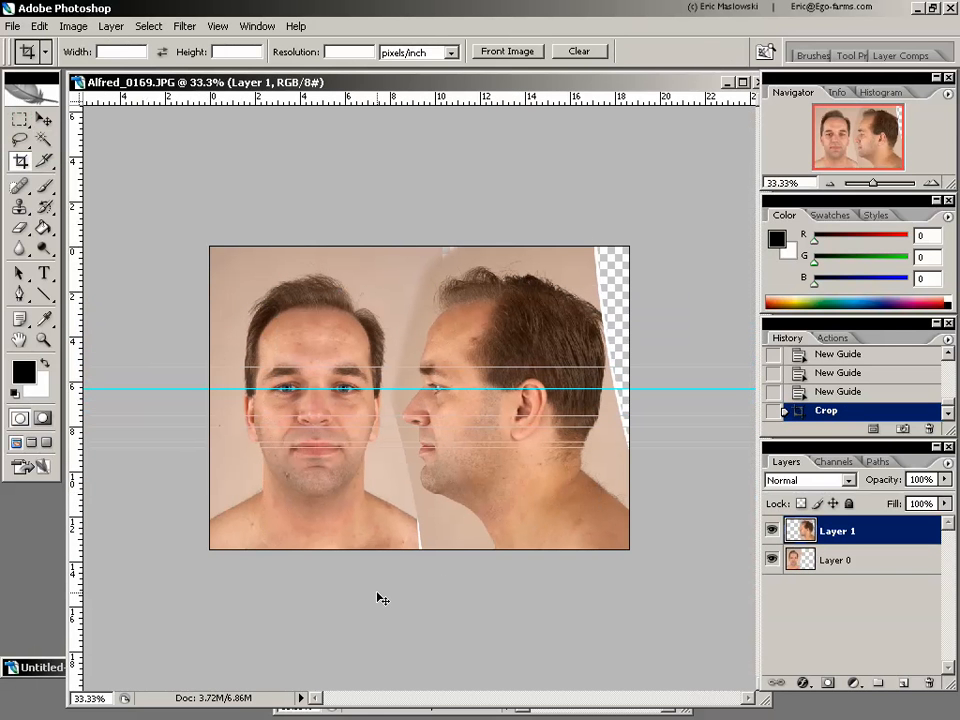
{"action": "key", "text": "ctrl+semicolon"}
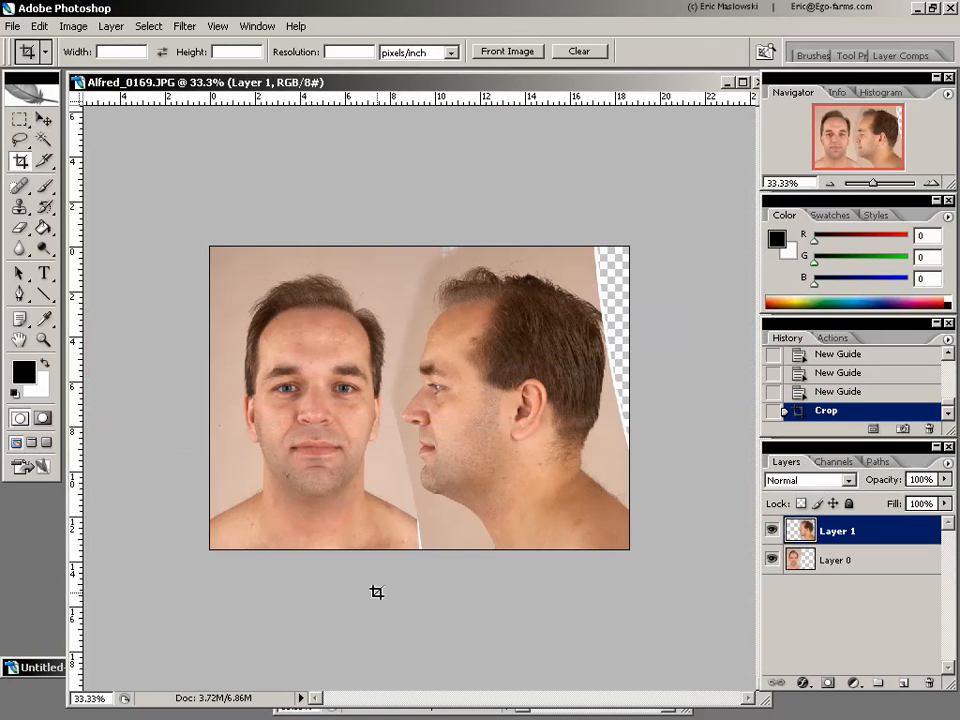
{"action": "left_click", "coordinate": [14, 26]}
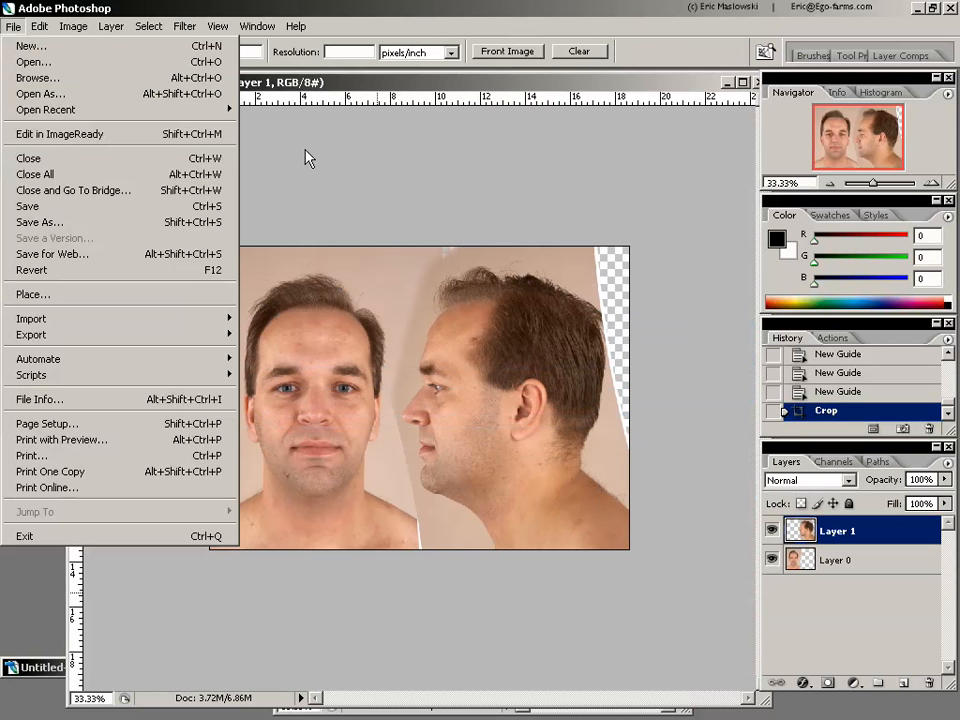
{"action": "left_click", "coordinate": [470, 74]}
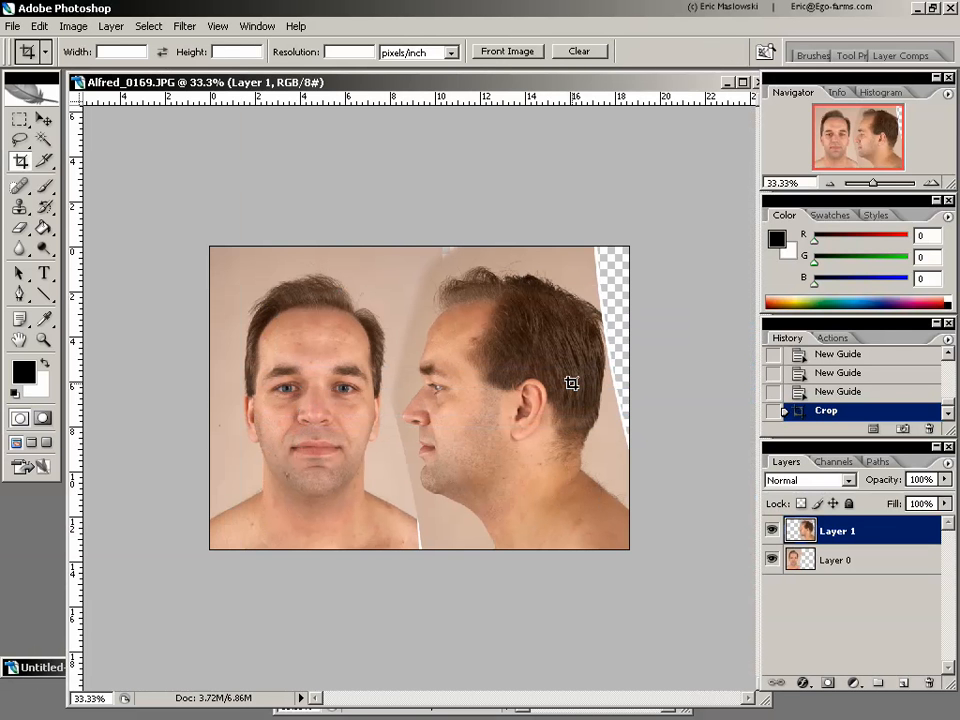
{"action": "left_click", "coordinate": [218, 27]}
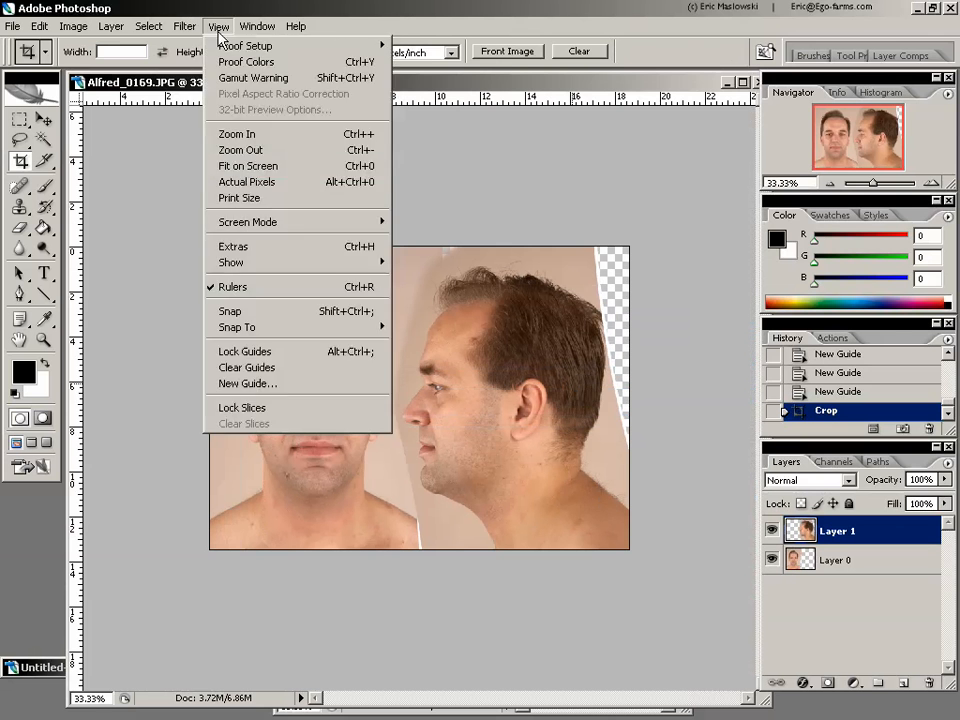
{"action": "mouse_move", "coordinate": [186, 26]}
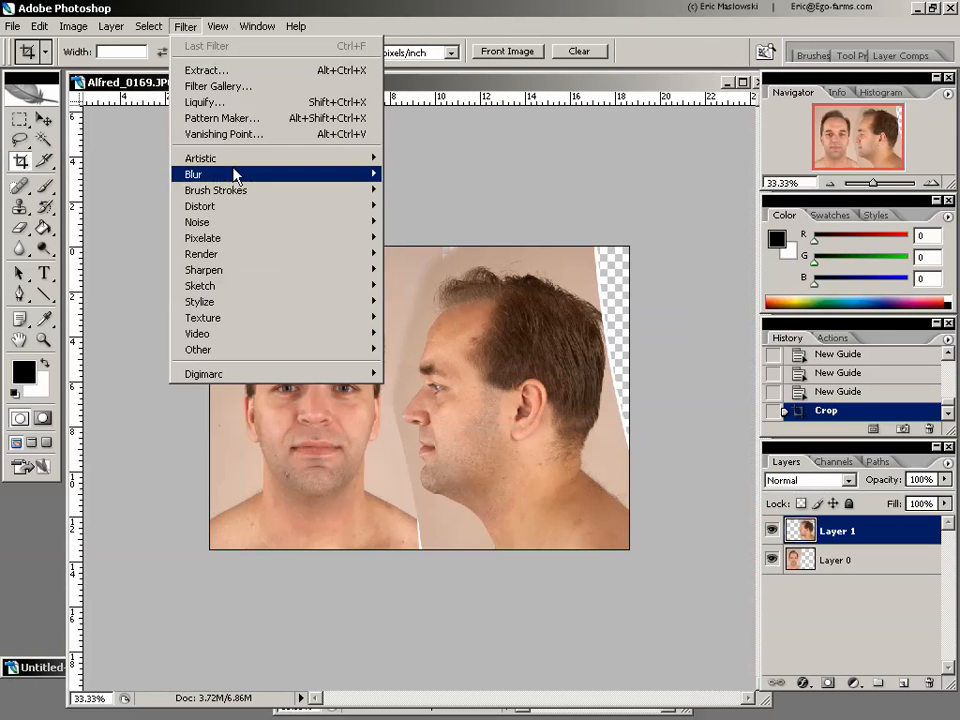
{"action": "mouse_move", "coordinate": [261, 214]}
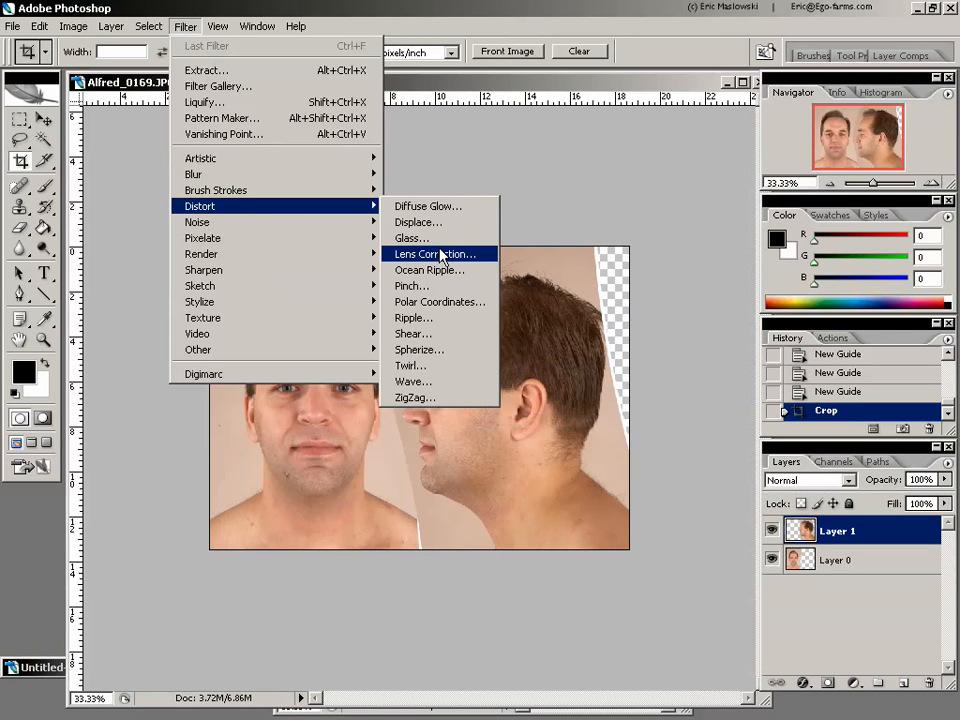
{"action": "left_click", "coordinate": [506, 85]}
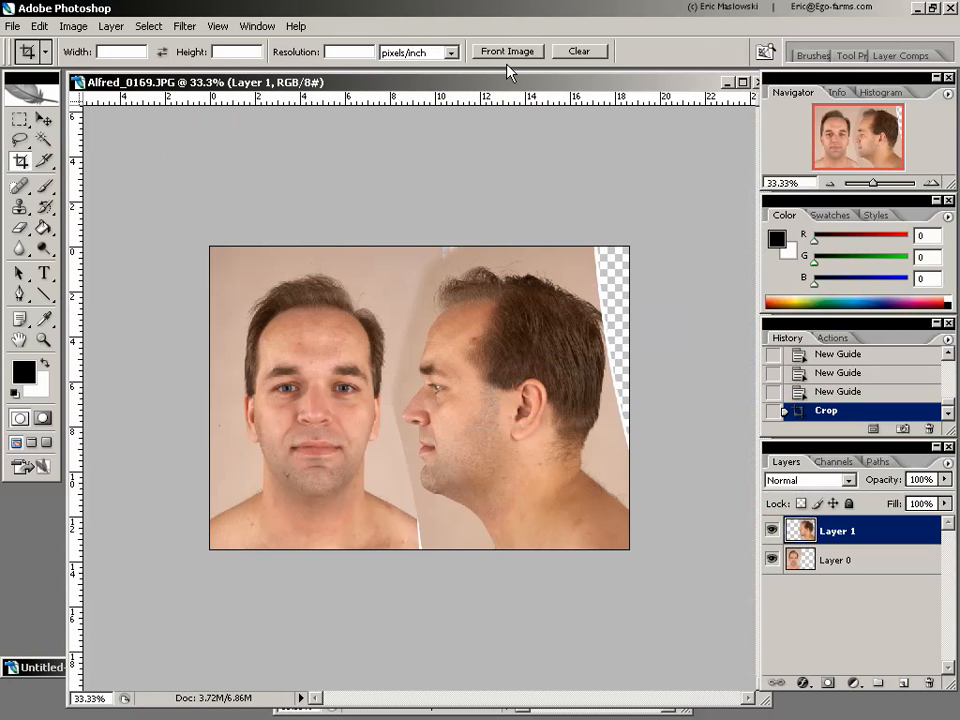